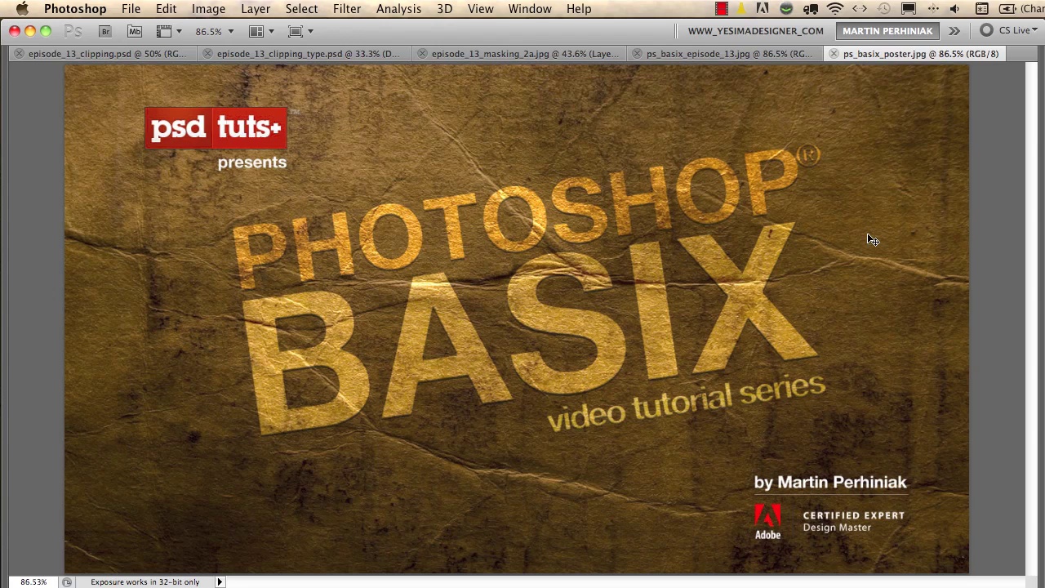
Close ps_basix_poster.jpg and ps_basix_episode_13.jpg, and show the tools and panels for episode_13_masking_2a.jpg.
{"action": "key", "text": "super+w"}
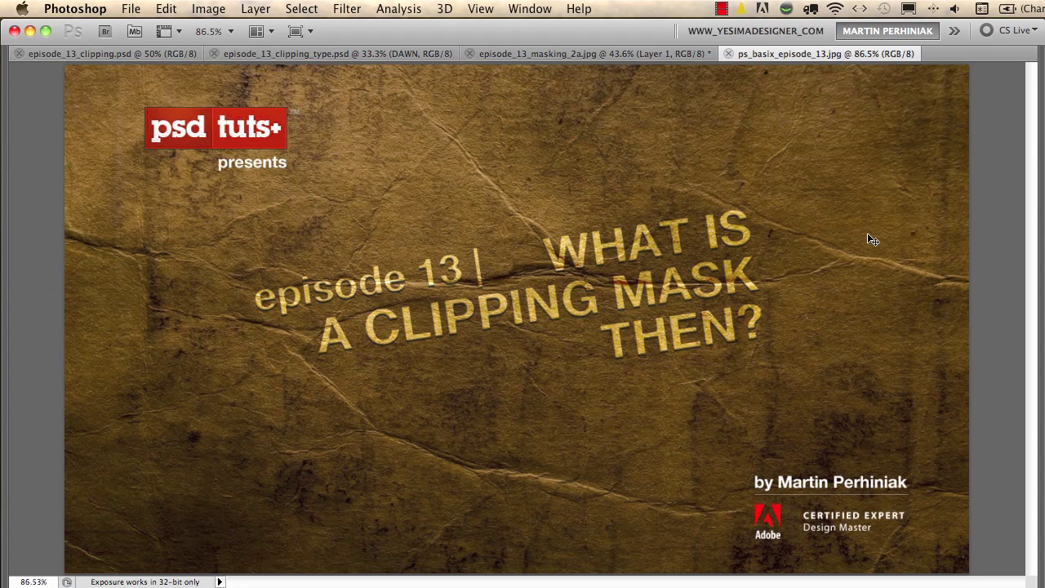
{"action": "key", "text": "super+w"}
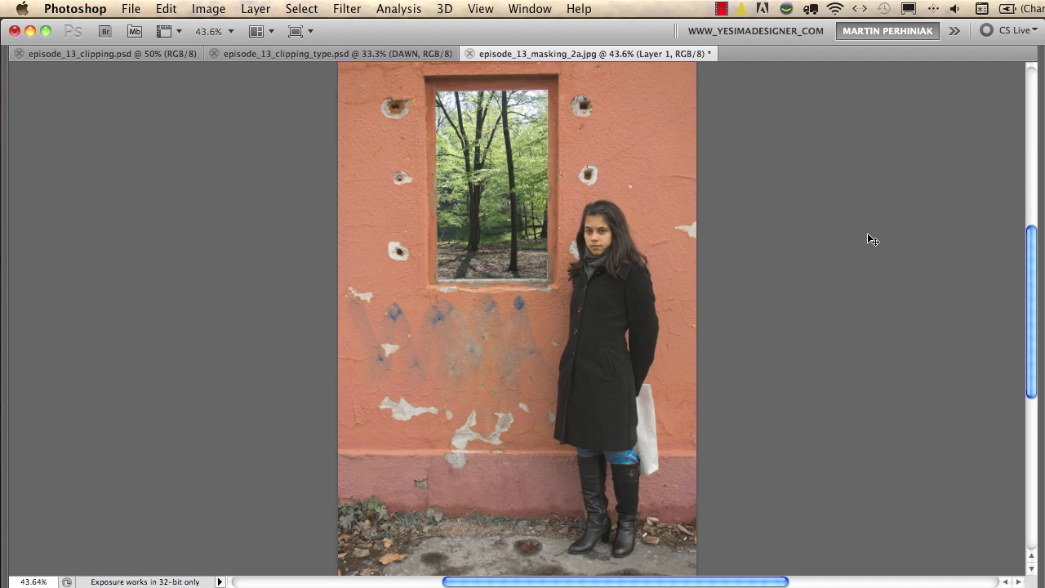
{"action": "key", "text": "Tab"}
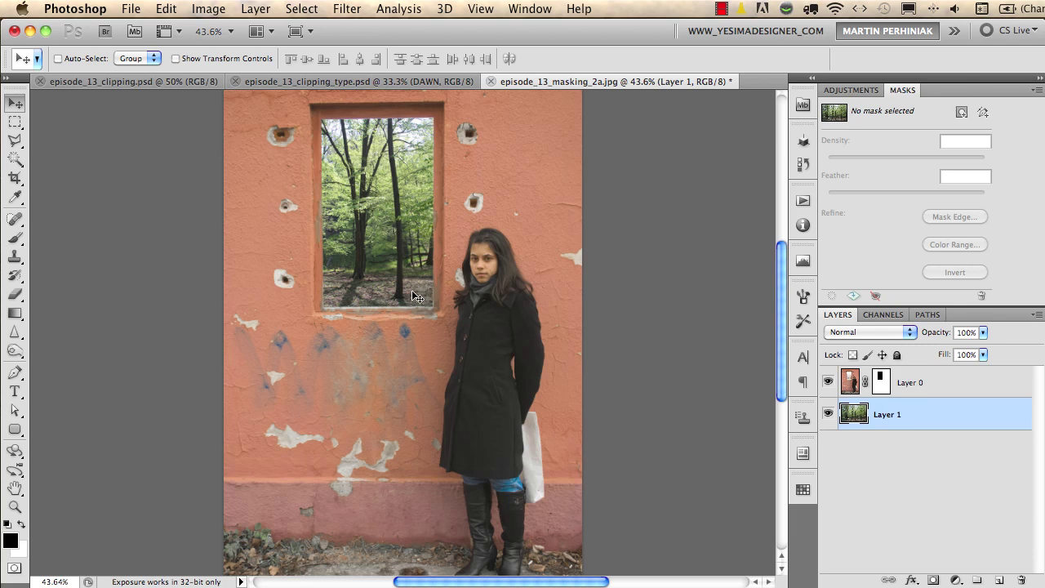
Compare the composite with Layer 0 hidden and with its layer mask disabled, restoring both.
{"action": "left_click", "coordinate": [828, 382]}
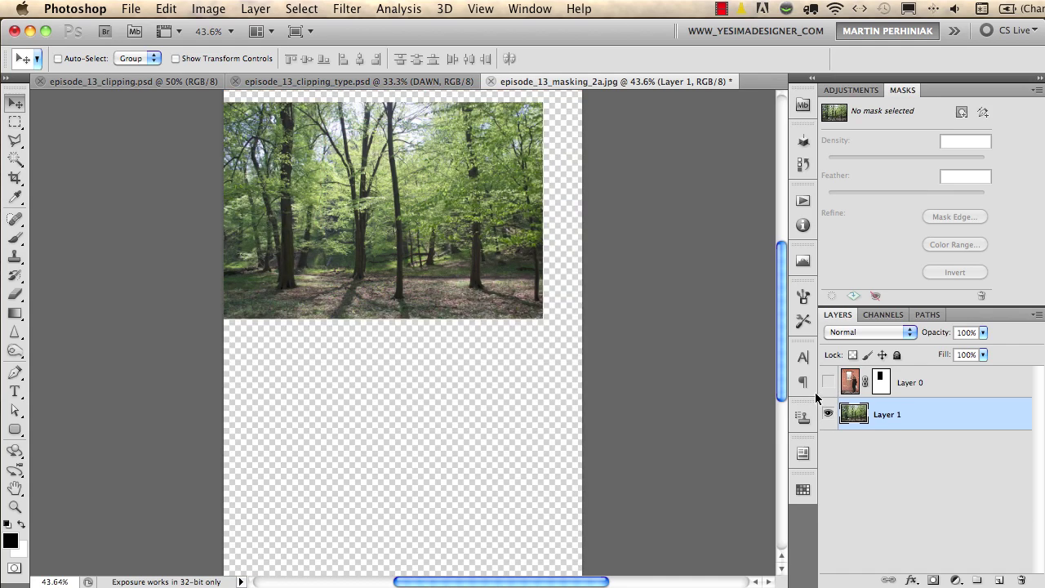
{"action": "left_click", "coordinate": [828, 382]}
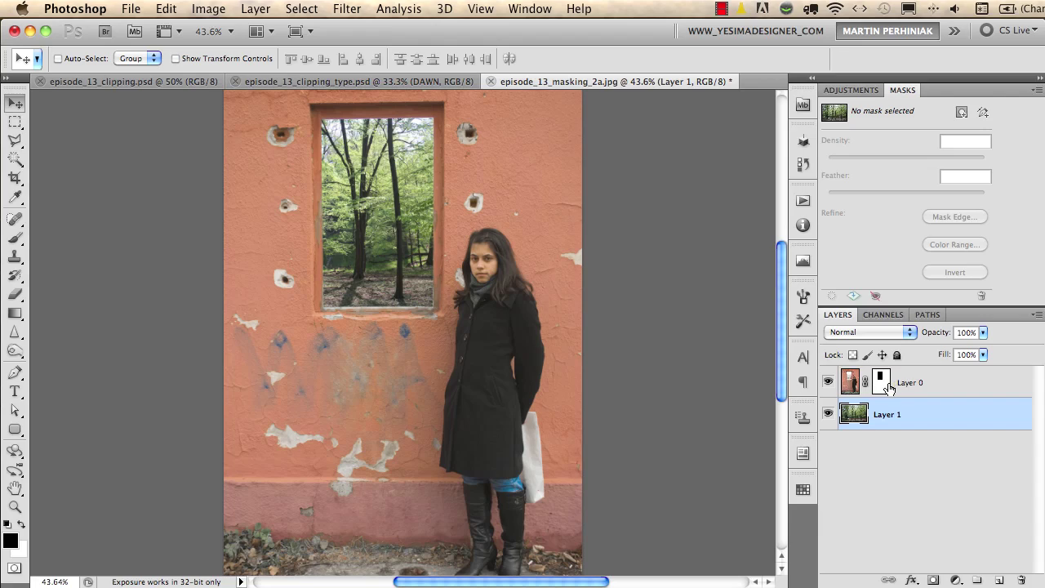
{"action": "scroll", "coordinate": [497, 303], "scroll_direction": "up", "scroll_amount": 2}
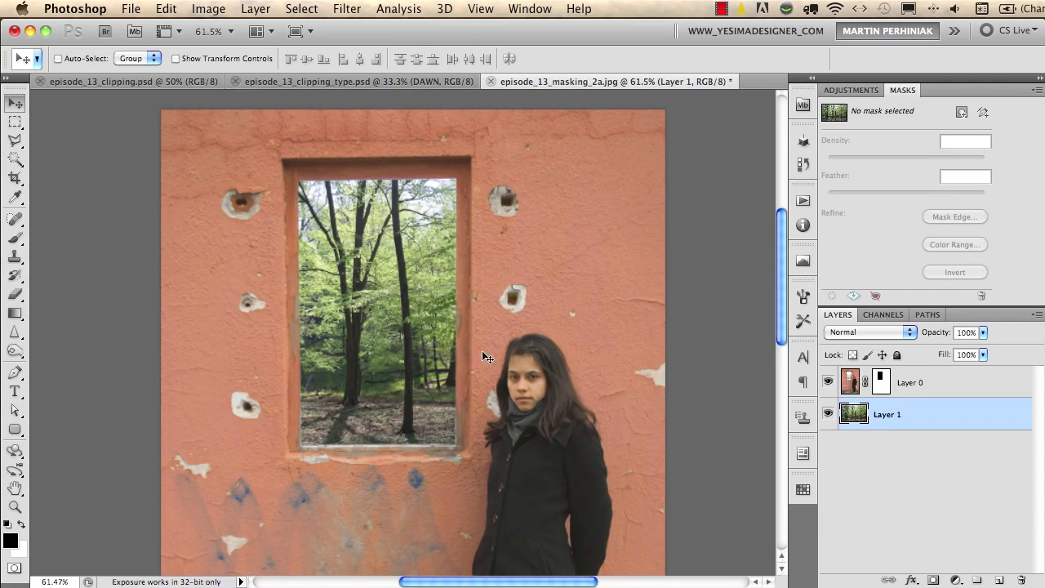
{"action": "left_click", "coordinate": [880, 384], "text": "shift"}
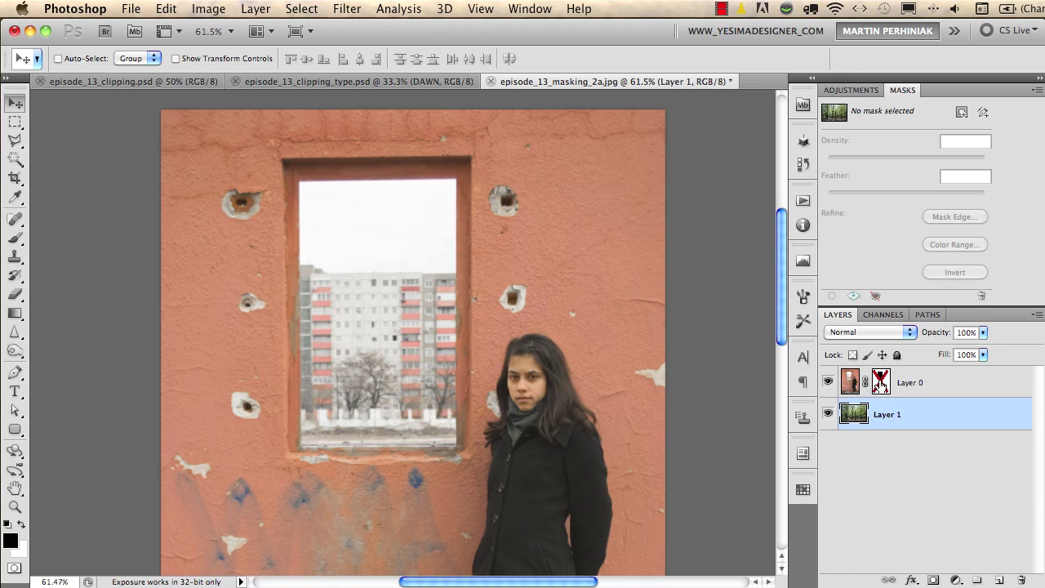
{"action": "left_click", "coordinate": [883, 385], "text": "shift"}
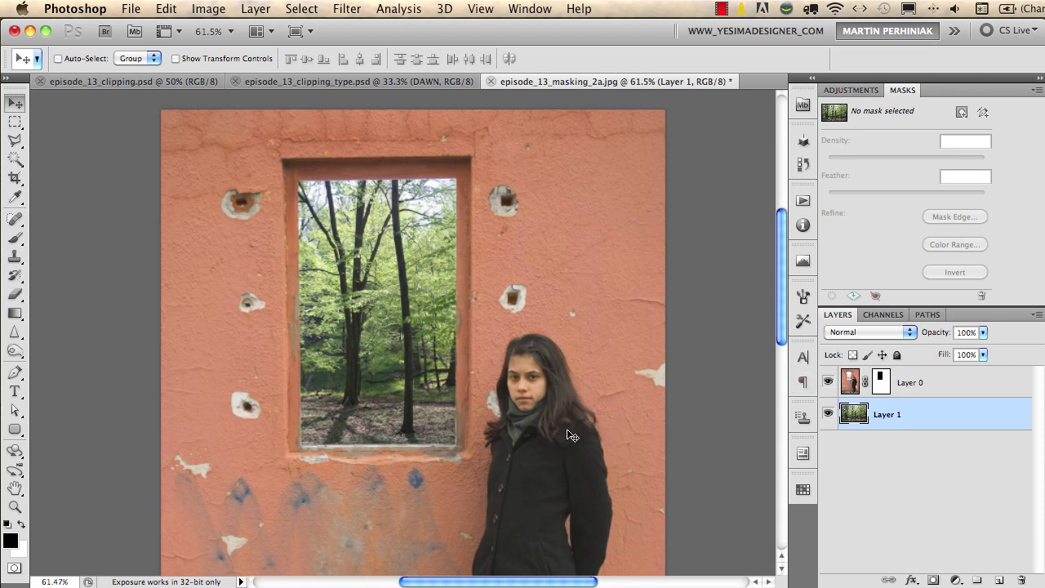
Add a Black & White adjustment layer above Layer 0 and clip it to Layer 0.
{"action": "left_click", "coordinate": [922, 385]}
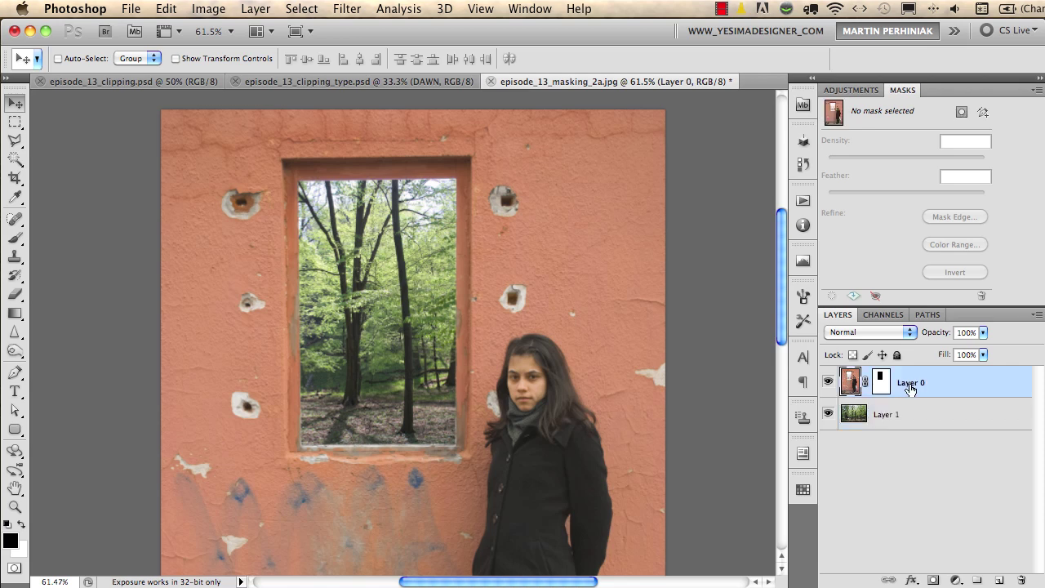
{"action": "left_click", "coordinate": [850, 90]}
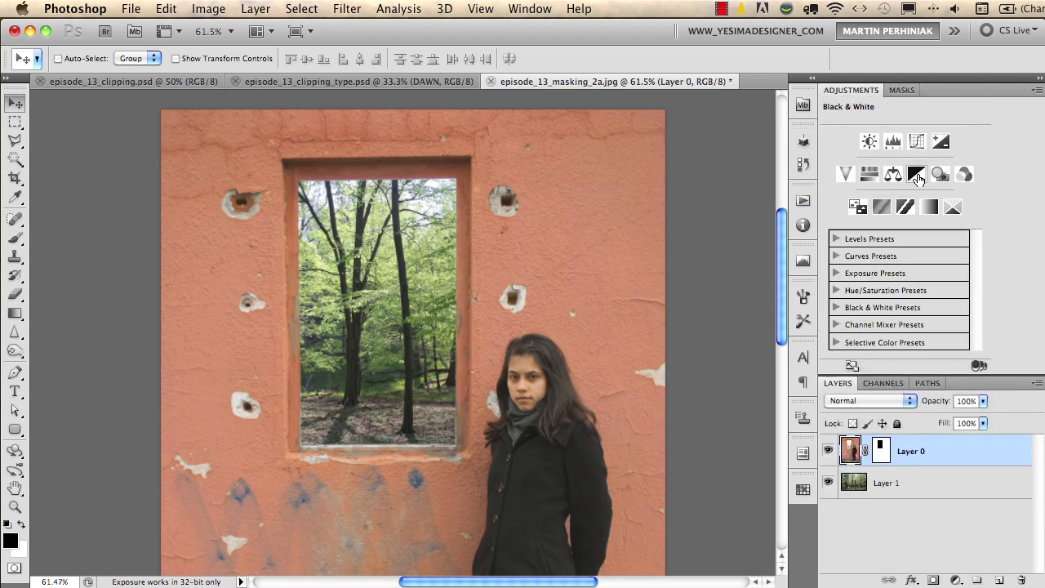
{"action": "left_click", "coordinate": [916, 176]}
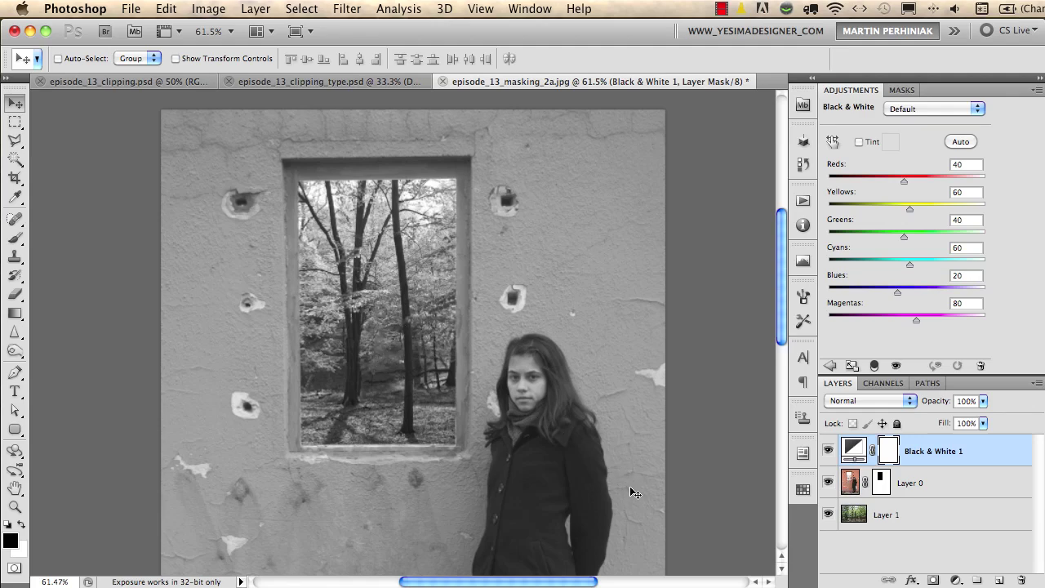
{"action": "left_click", "coordinate": [919, 465], "text": "alt"}
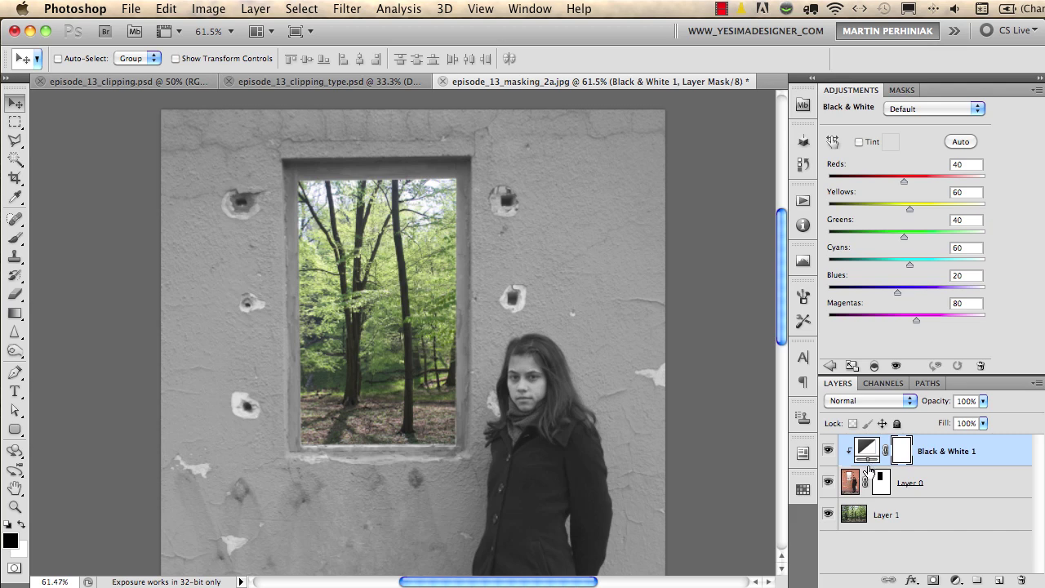
Add a Vibrance adjustment above Layer 1, set Vibrance to +100 and raise Saturation slightly for the forest.
{"action": "scroll", "coordinate": [564, 379], "scroll_direction": "down", "scroll_amount": 3}
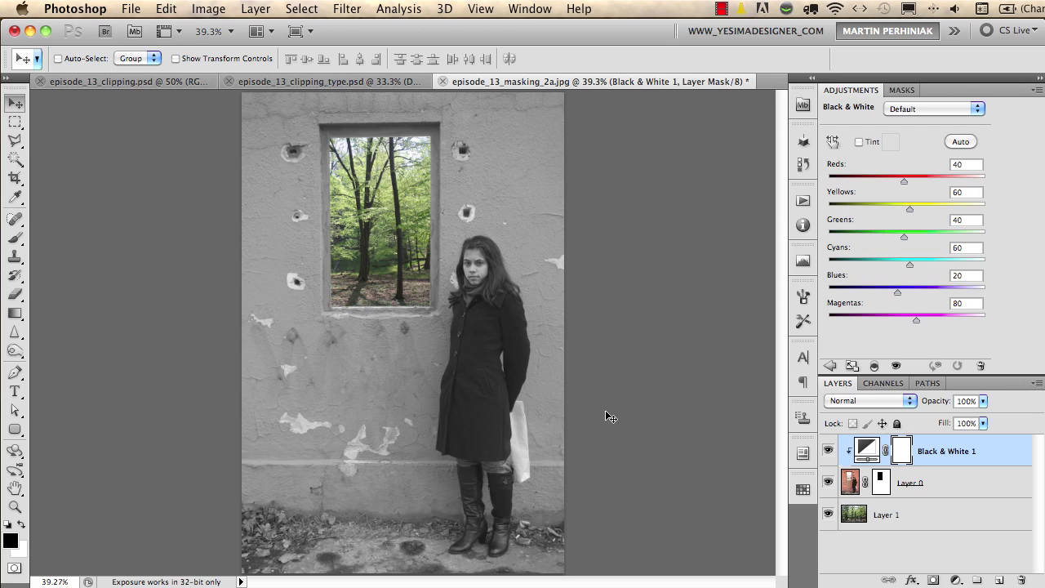
{"action": "left_click", "coordinate": [883, 521]}
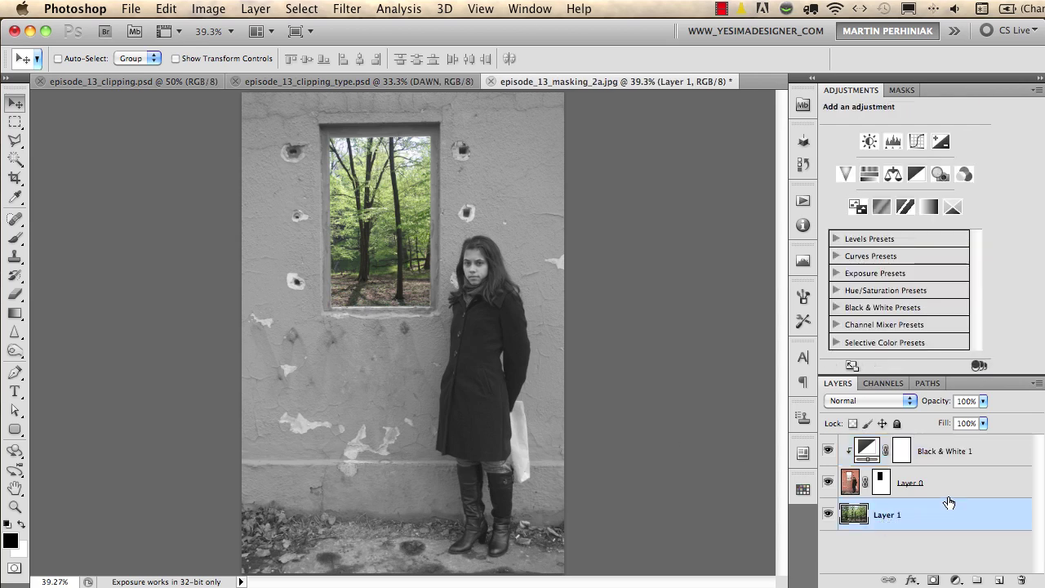
{"action": "left_click", "coordinate": [845, 175]}
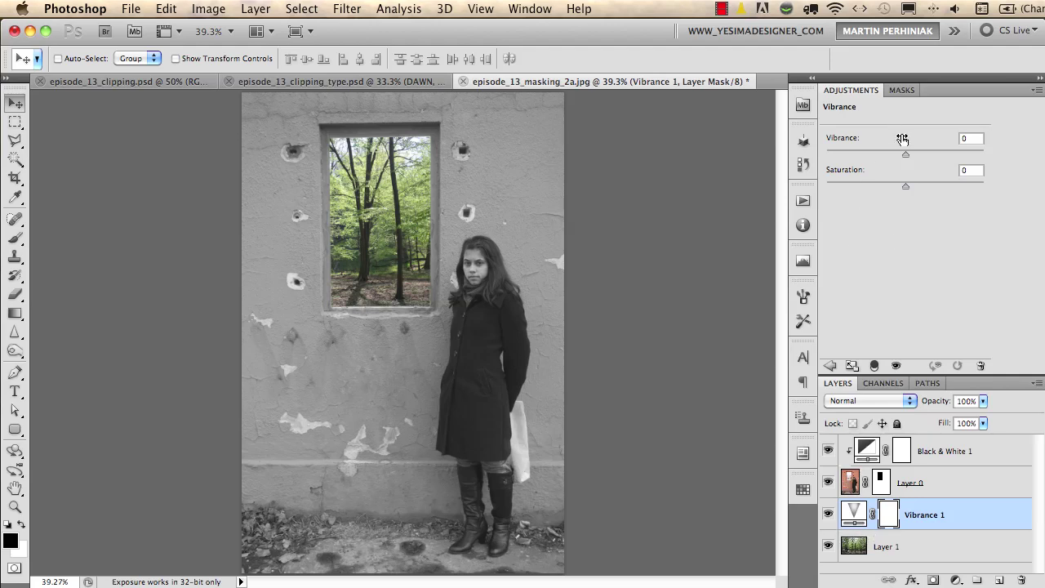
{"action": "left_click_drag", "start_coordinate": [932, 158], "coordinate": [983, 155]}
{"action": "left_click_drag", "start_coordinate": [396, 236], "coordinate": [624, 221]}
{"action": "left_click_drag", "start_coordinate": [983, 154], "coordinate": [1041, 163]}
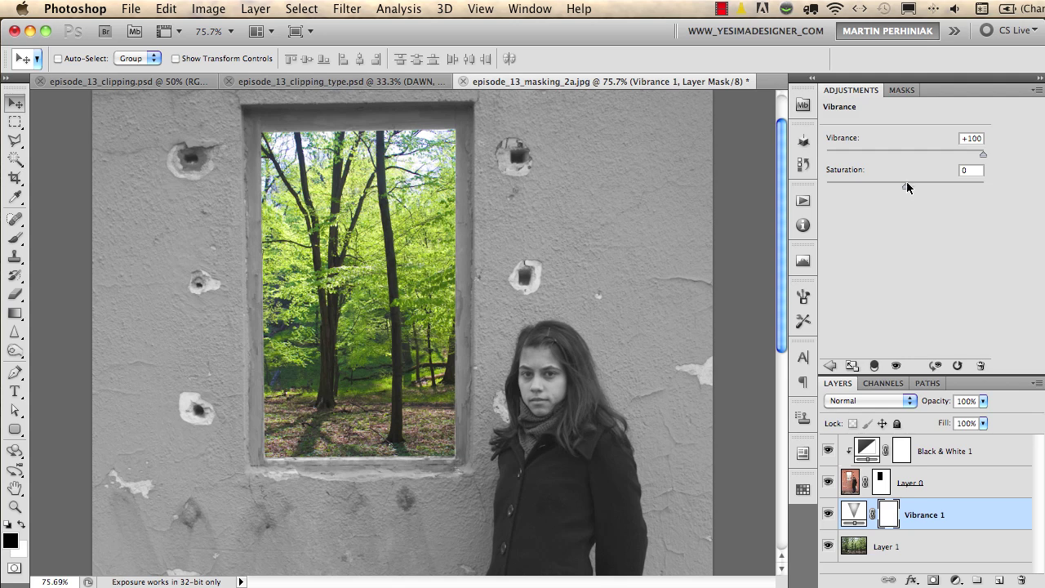
{"action": "left_click_drag", "start_coordinate": [906, 184], "coordinate": [922, 185]}
Release the Black & White adjustment from its clipping mask and clip it to Layer 0 again.
{"action": "left_click", "coordinate": [931, 465], "text": "alt"}
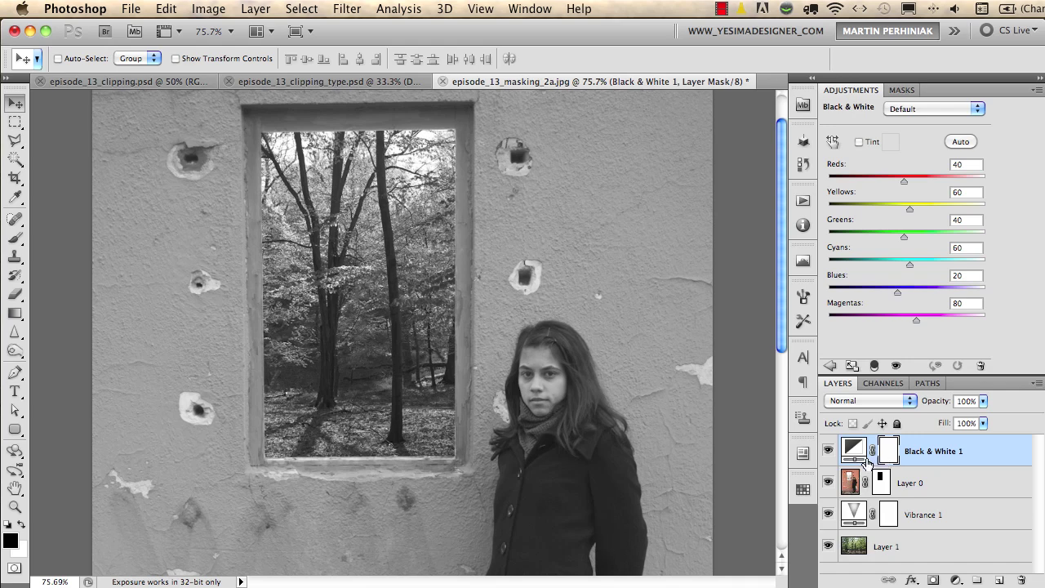
{"action": "left_click", "coordinate": [935, 467], "text": "alt"}
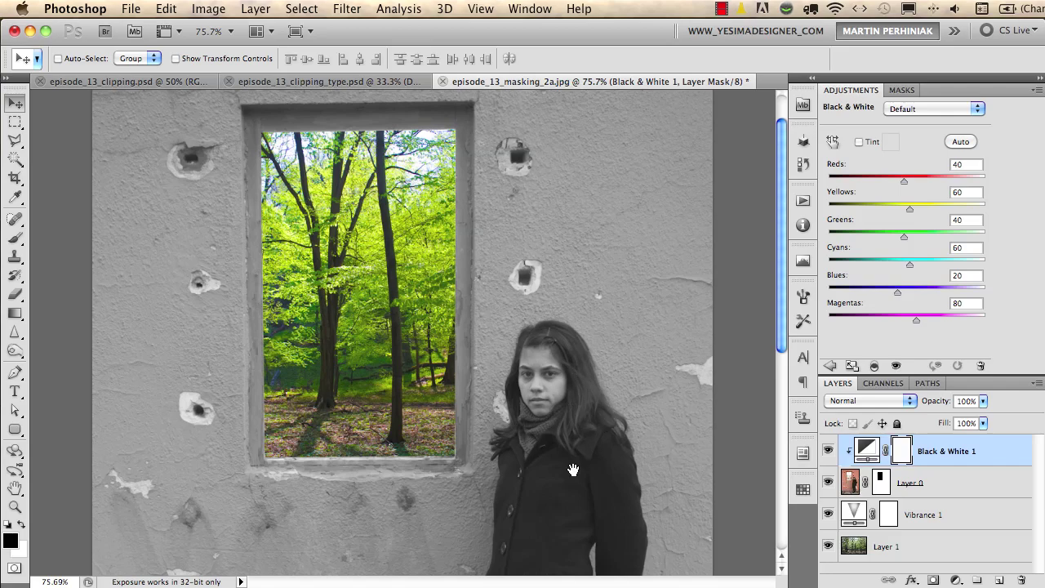
Paint black with the Brush on the Black & White mask over the woman's face and jeans to restore their colour.
{"action": "scroll", "coordinate": [571, 469], "scroll_direction": "down", "scroll_amount": 10}
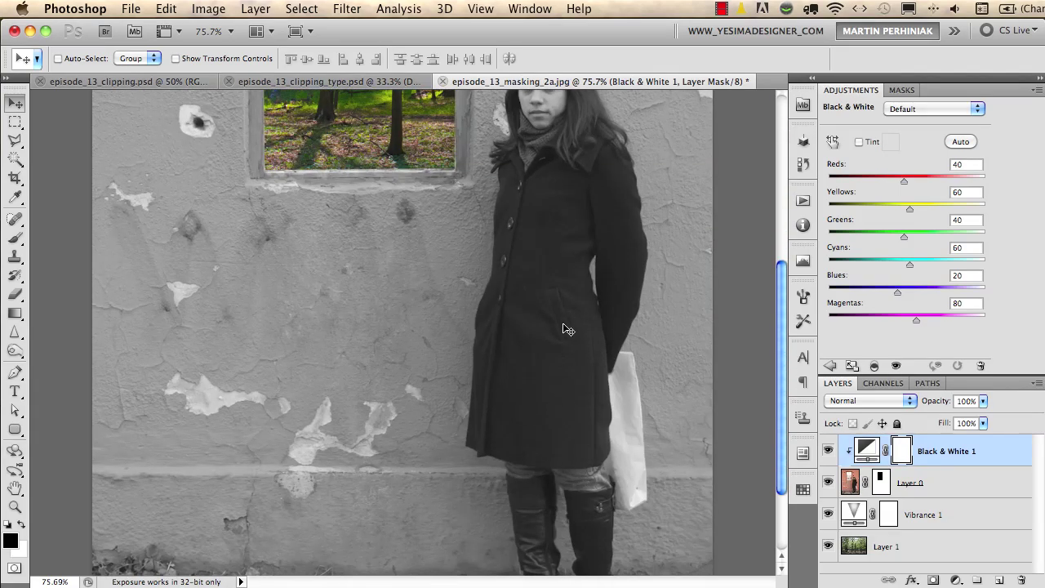
{"action": "scroll", "coordinate": [569, 329], "scroll_direction": "up", "scroll_amount": 3}
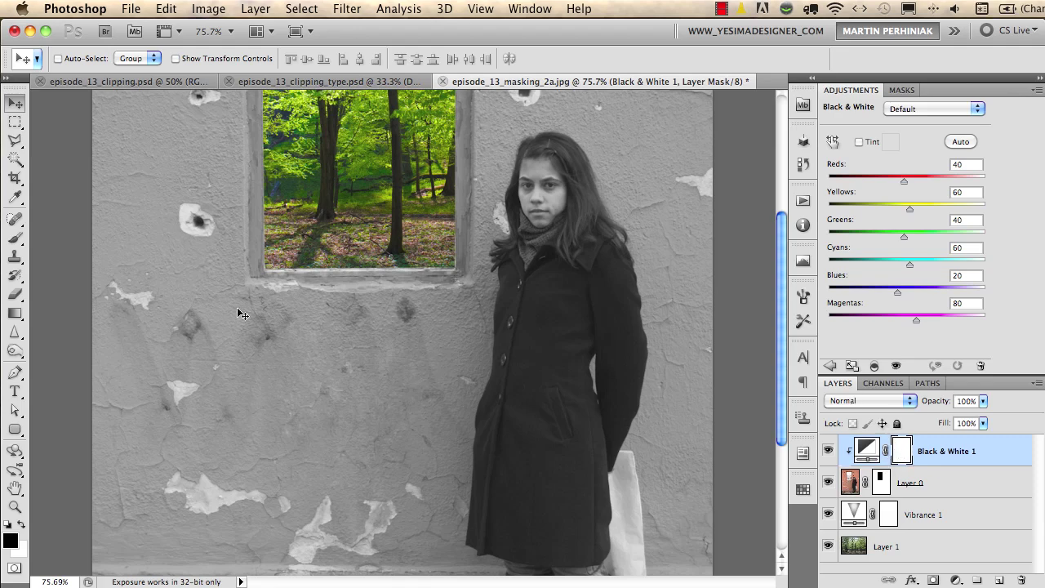
{"action": "key", "text": "b"}
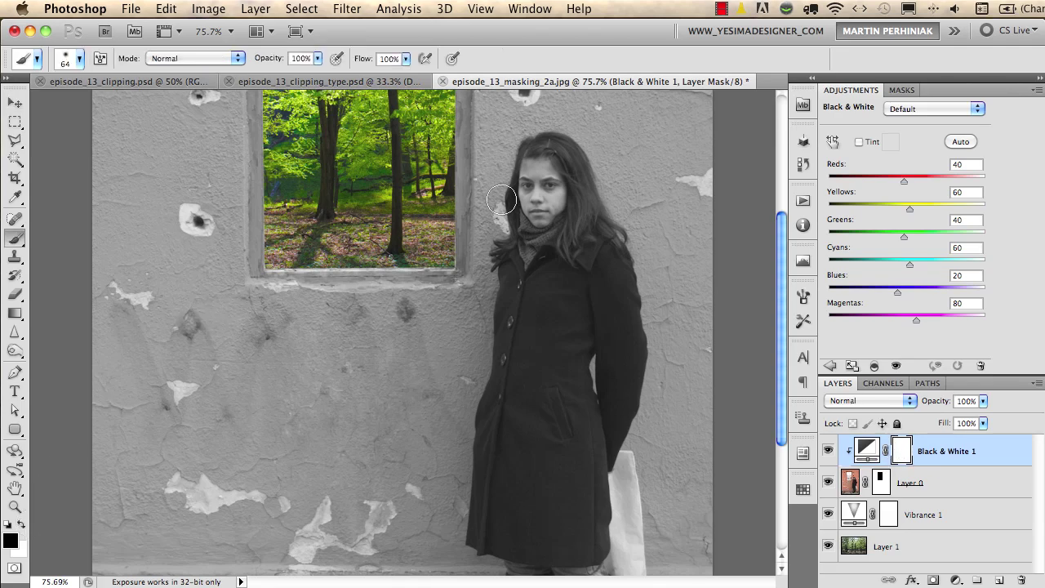
{"action": "mouse_move", "coordinate": [539, 172]}
{"action": "left_mouse_down"}
{"action": "mouse_move", "coordinate": [524, 174]}
{"action": "mouse_move", "coordinate": [550, 194]}
{"action": "mouse_move", "coordinate": [551, 222]}
{"action": "left_mouse_up"}
{"action": "left_click_drag", "start_coordinate": [611, 416], "coordinate": [560, 199]}
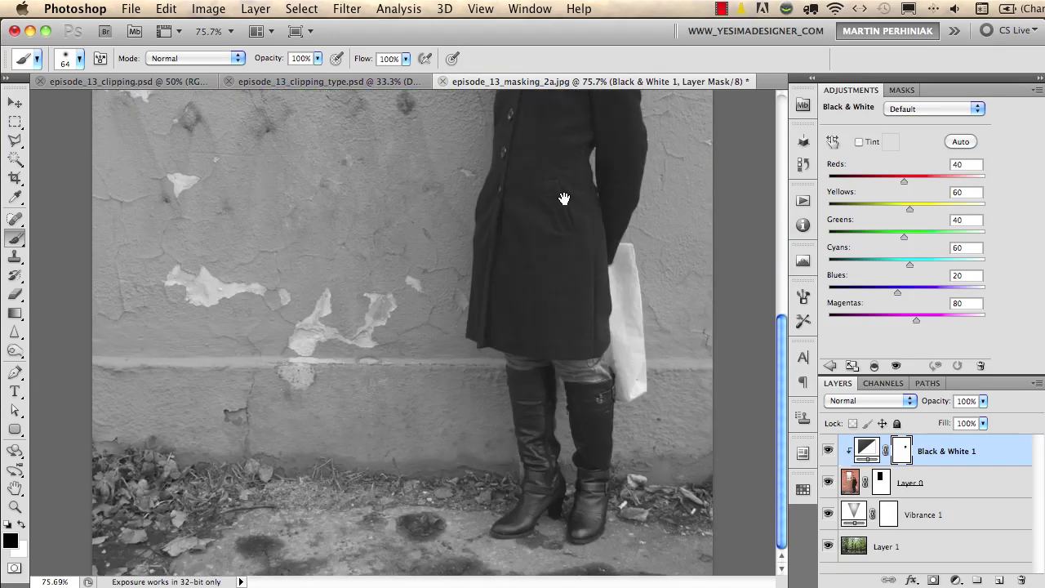
{"action": "mouse_move", "coordinate": [584, 375]}
{"action": "left_mouse_down"}
{"action": "mouse_move", "coordinate": [575, 368]}
{"action": "mouse_move", "coordinate": [596, 374]}
{"action": "left_mouse_up"}
{"action": "left_click_drag", "start_coordinate": [529, 360], "coordinate": [498, 356]}
Paint white on the Black & White mask over the orange wall area beside the jeans to make it grey again.
{"action": "scroll", "coordinate": [490, 383], "scroll_direction": "up", "scroll_amount": 5}
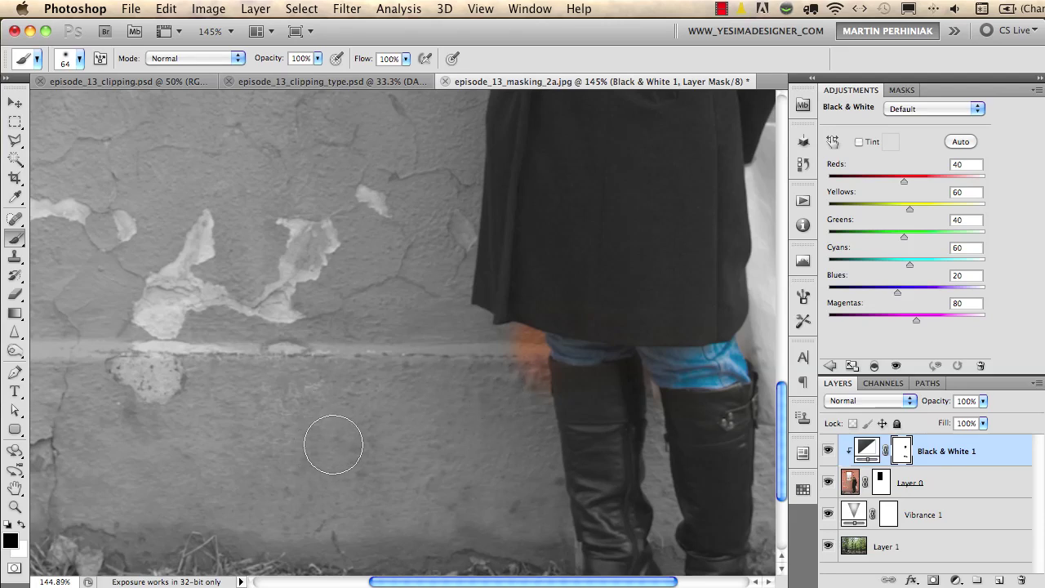
{"action": "key", "text": "x"}
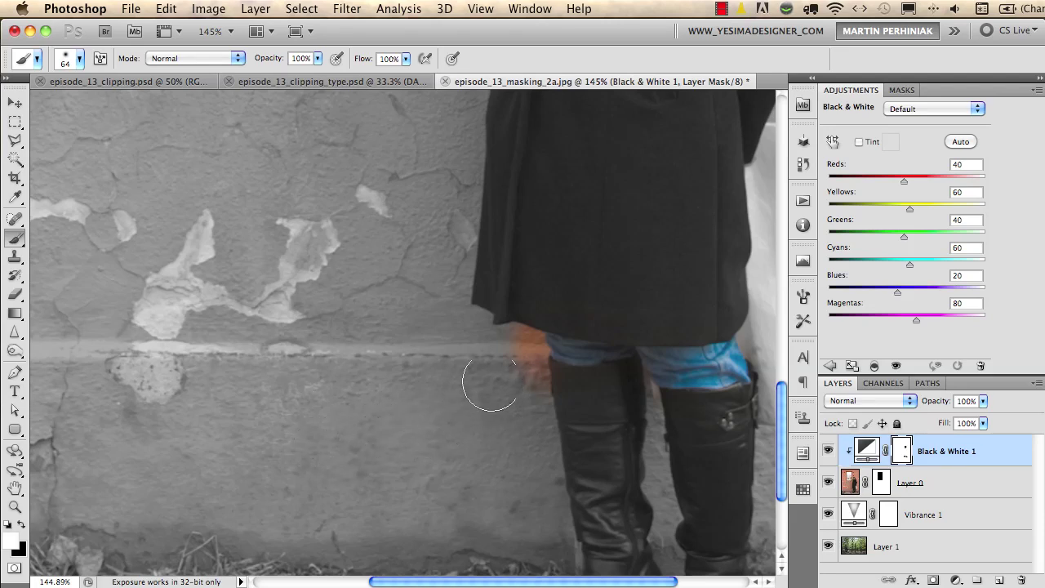
{"action": "mouse_move", "coordinate": [510, 377]}
{"action": "left_mouse_down"}
{"action": "mouse_move", "coordinate": [518, 357]}
{"action": "mouse_move", "coordinate": [523, 381]}
{"action": "left_mouse_up"}
{"action": "key", "text": "super+0"}
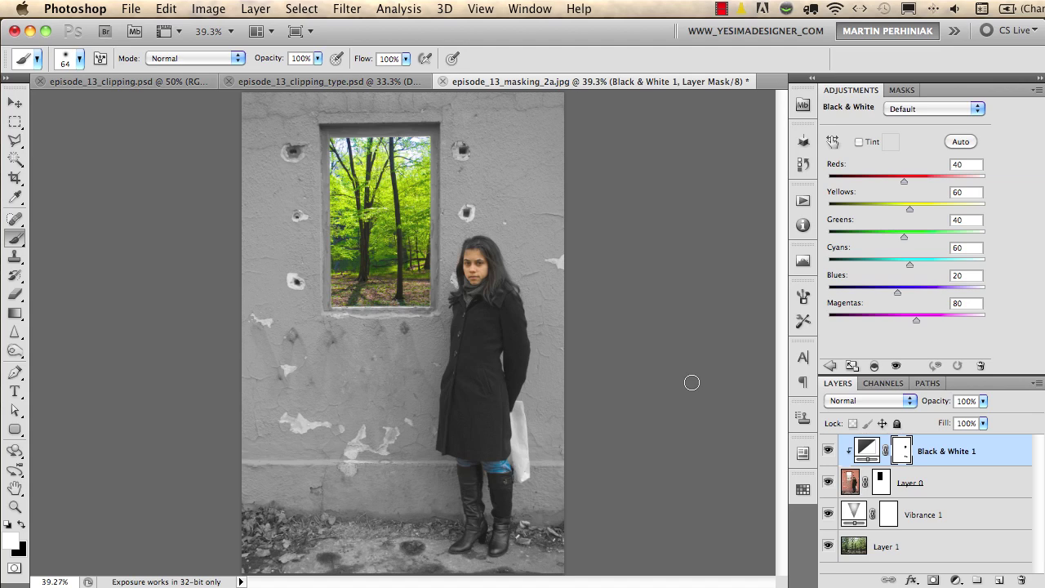
Compare the edit with the original by turning off Vibrance, Layer 0's mask and Black & White, then restore all three.
{"action": "left_click", "coordinate": [828, 516]}
{"action": "left_click", "coordinate": [881, 488], "text": "shift"}
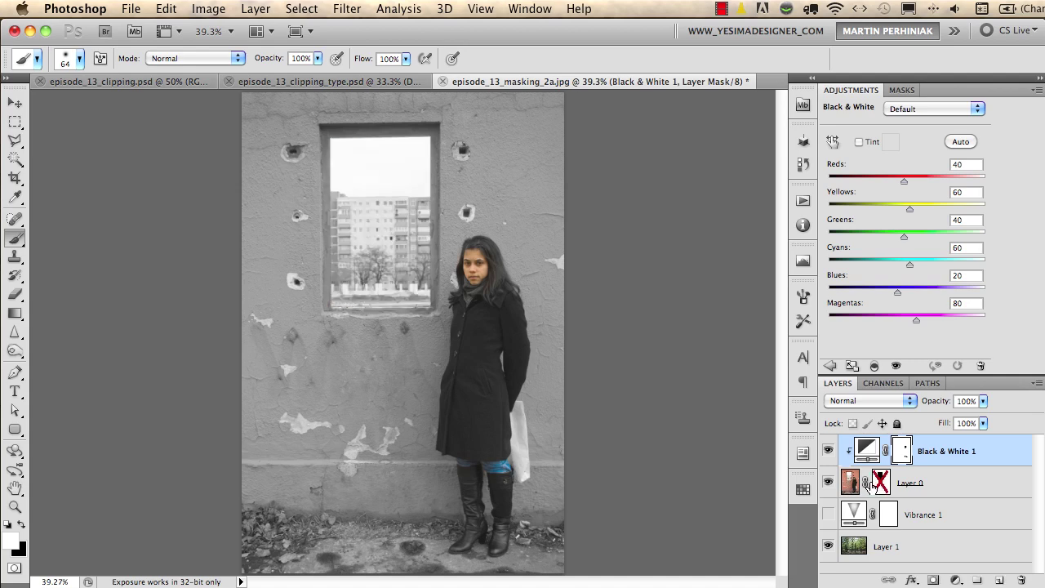
{"action": "left_click", "coordinate": [827, 451]}
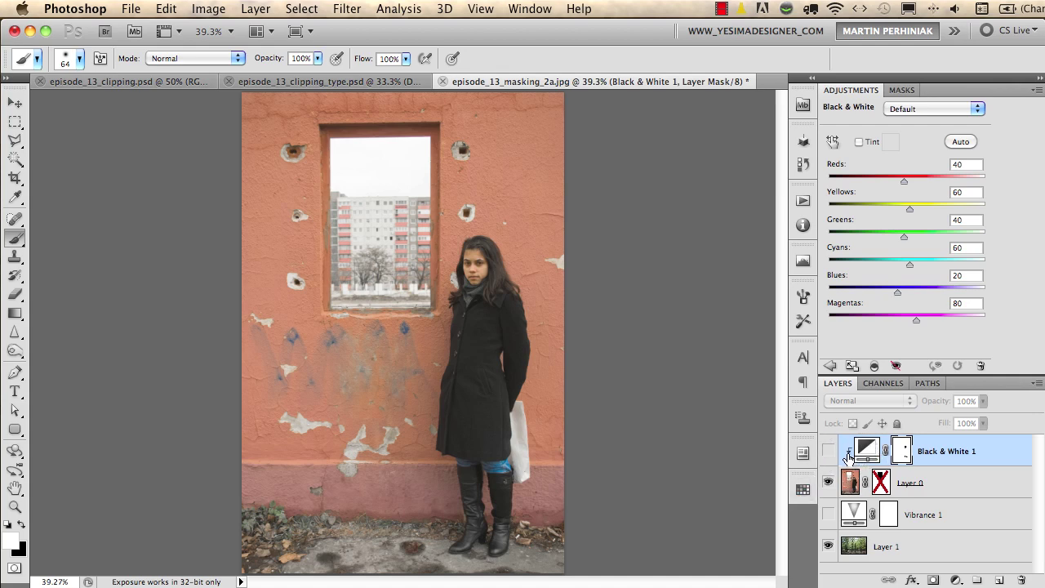
{"action": "left_click", "coordinate": [827, 451]}
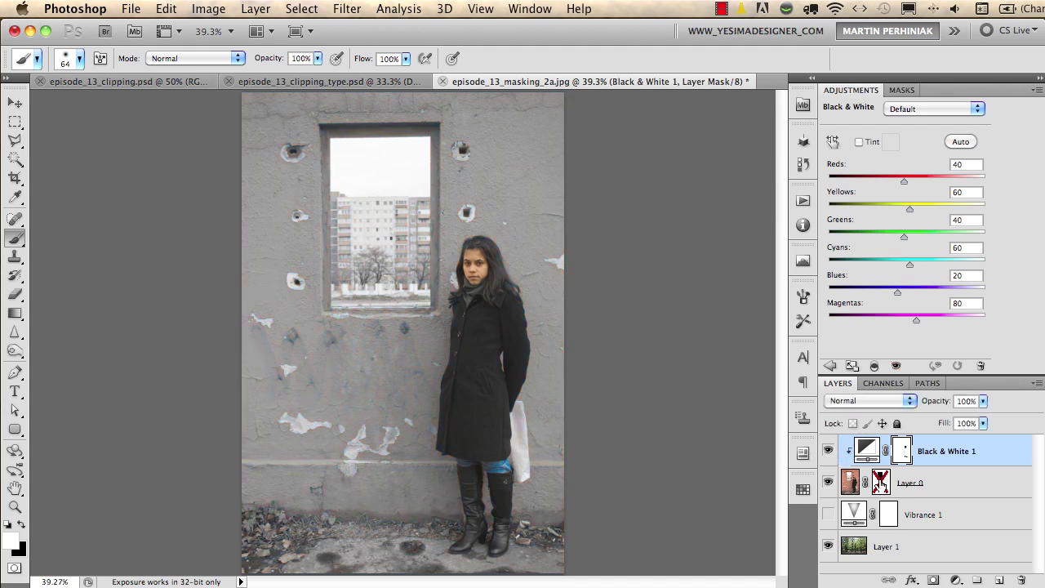
{"action": "left_click", "coordinate": [880, 483], "text": "shift"}
{"action": "left_click", "coordinate": [827, 514]}
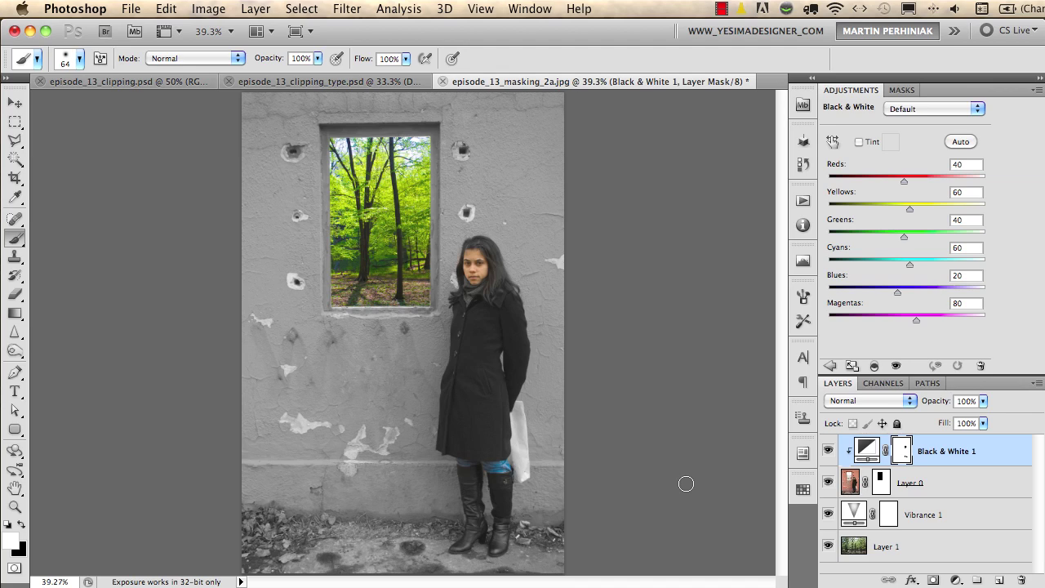
Close episode_13_masking_2a.jpg without saving its changes.
{"action": "key", "text": "super+w"}
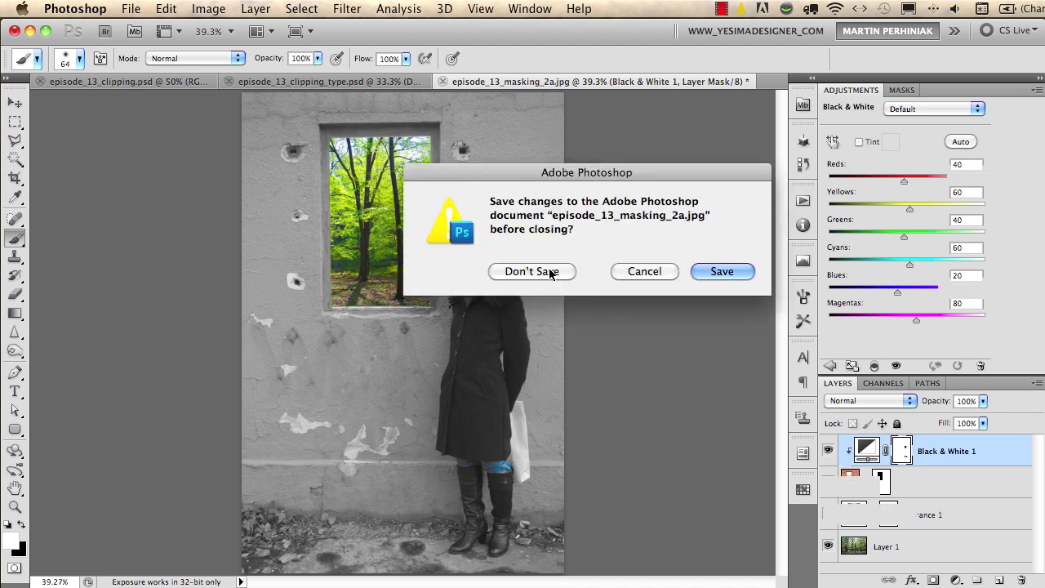
{"action": "left_click", "coordinate": [558, 271]}
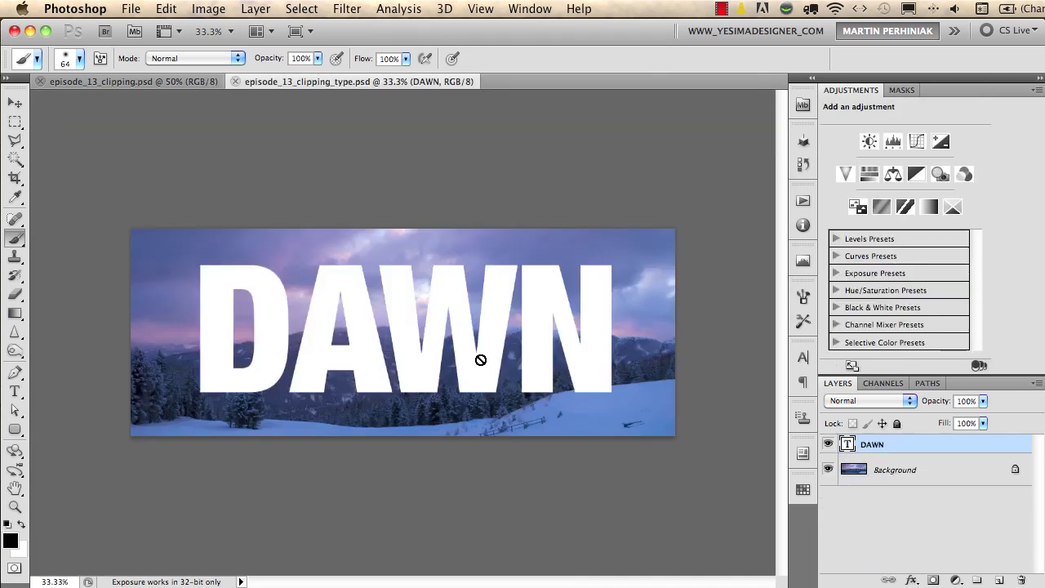
Hide the DAWN text layer to view the landscape photo beneath it, and show it again.
{"action": "key", "text": "v"}
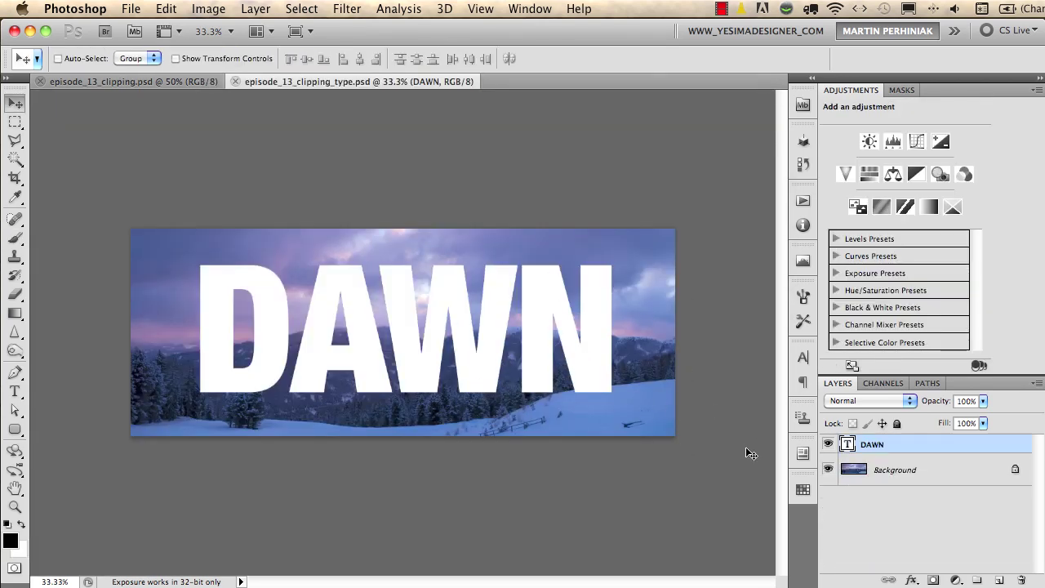
{"action": "key", "text": "super+0"}
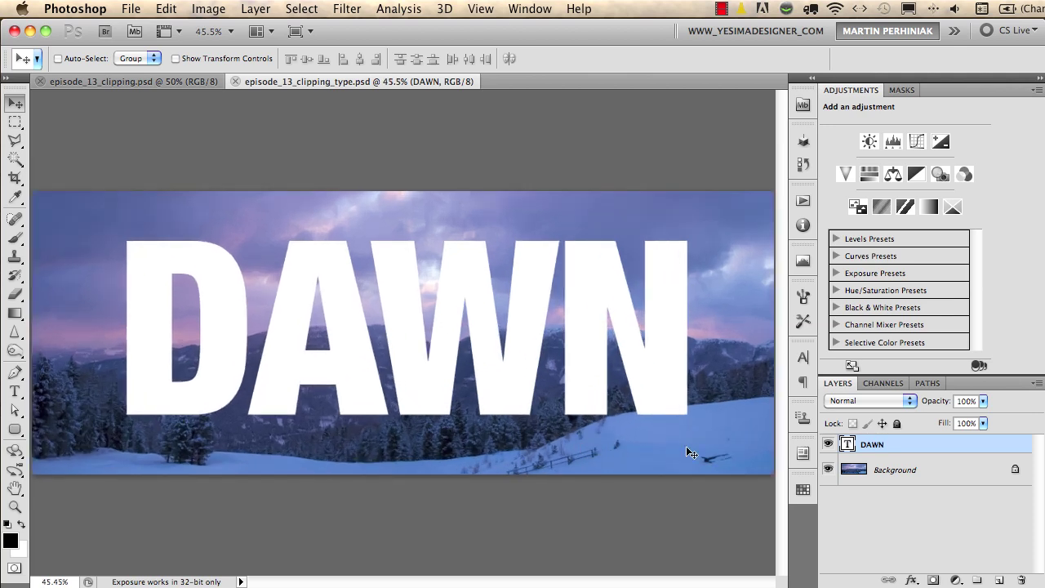
{"action": "left_click", "coordinate": [828, 444]}
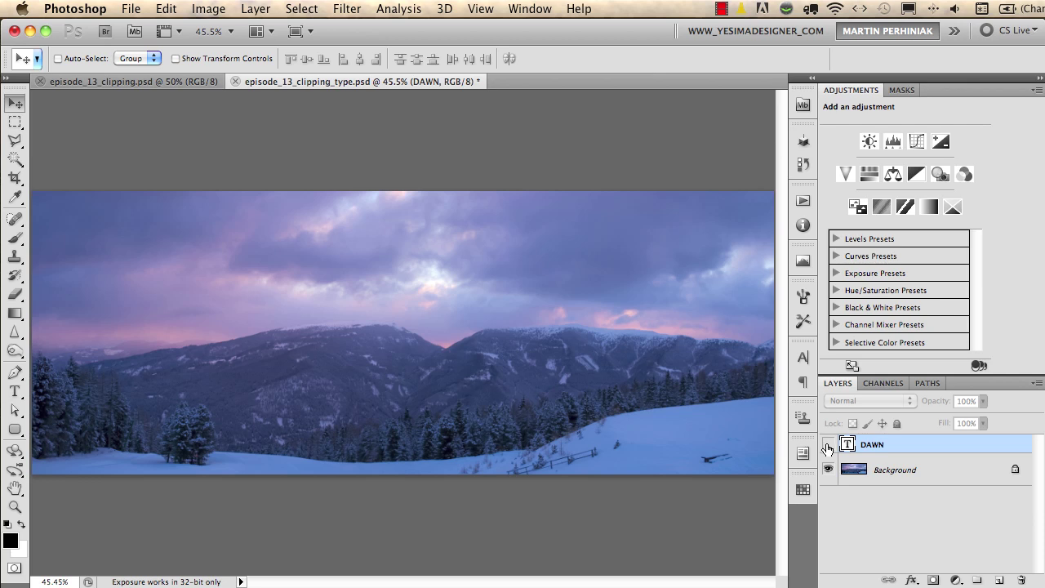
{"action": "left_click", "coordinate": [827, 446]}
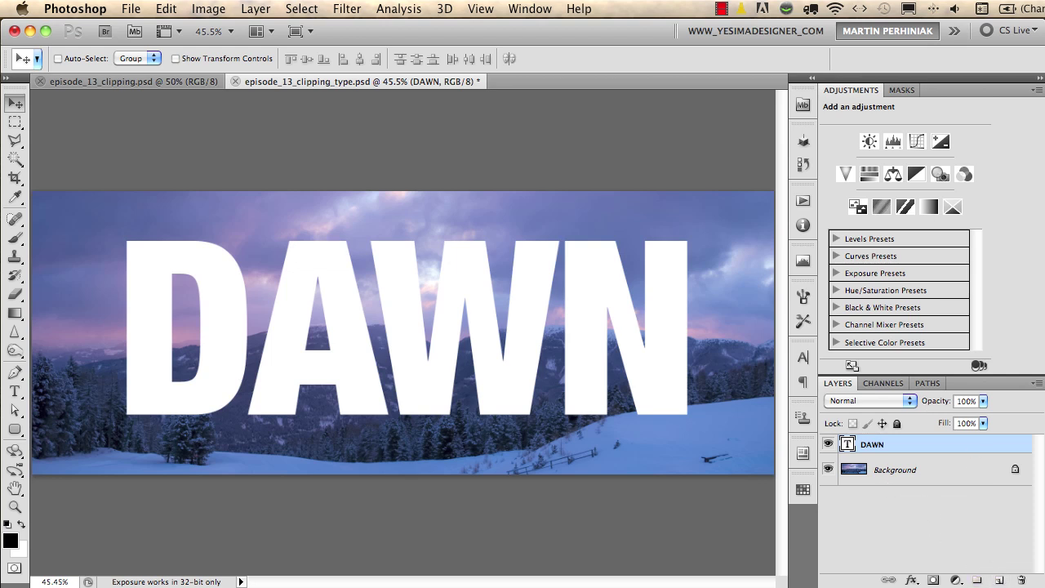
Add a black-filled layer at the bottom of the stack, converting the locked Background photo into the regular layer Layer 0.
{"action": "left_click", "coordinate": [998, 580]}
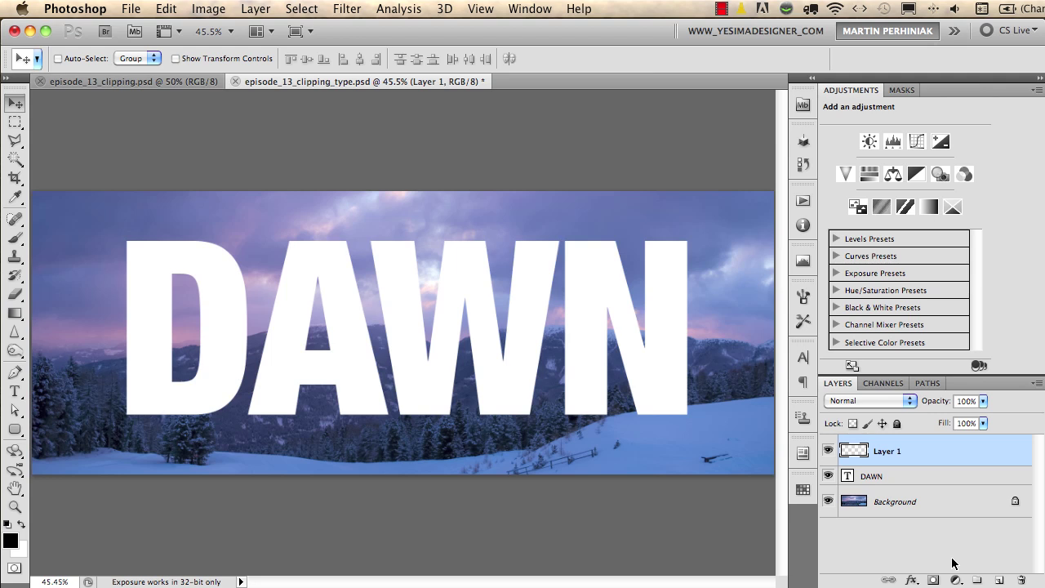
{"action": "key", "text": "alt+BackSpace"}
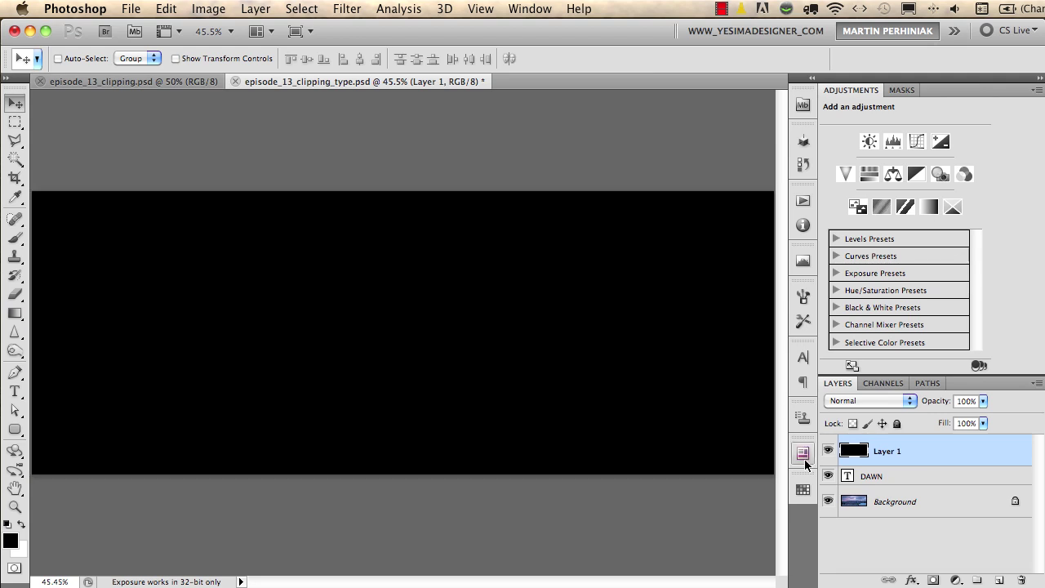
{"action": "double_click", "coordinate": [895, 503]}
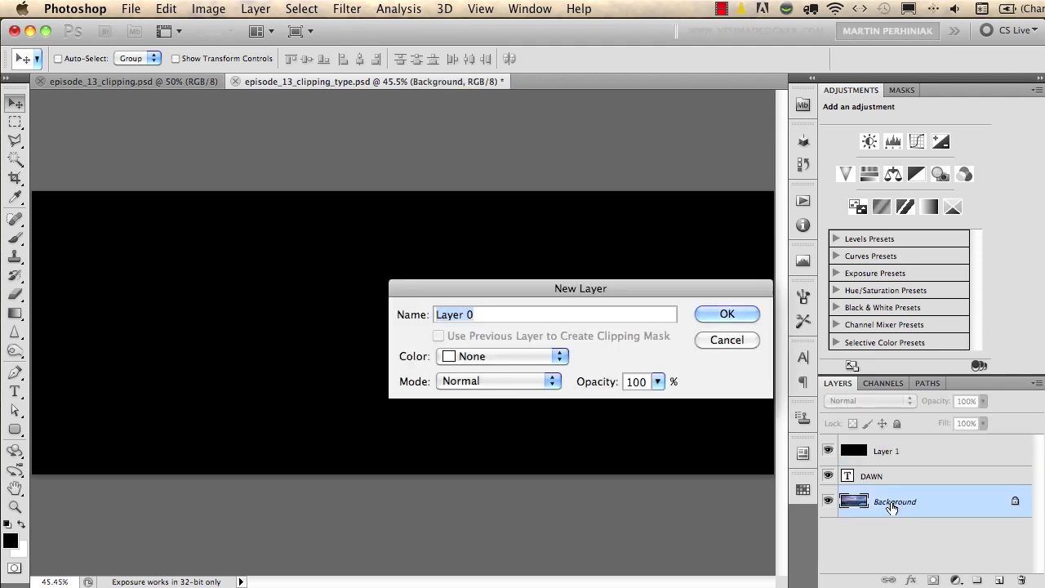
{"action": "left_click", "coordinate": [724, 314]}
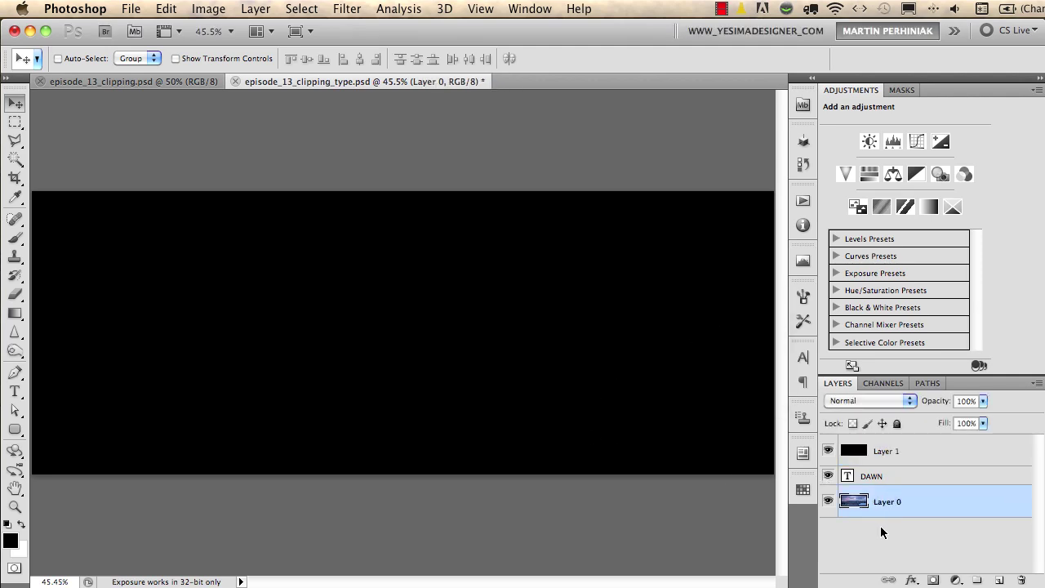
{"action": "left_click_drag", "start_coordinate": [913, 454], "coordinate": [889, 517]}
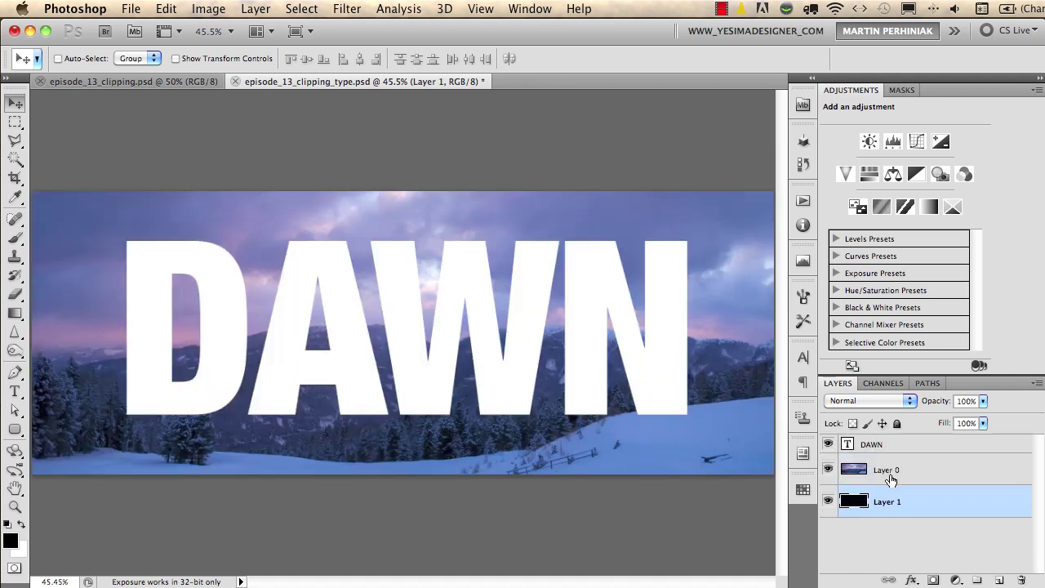
Move the landscape photo Layer 0 above the DAWN text and clip it to the text layer.
{"action": "left_click_drag", "start_coordinate": [903, 472], "coordinate": [898, 447]}
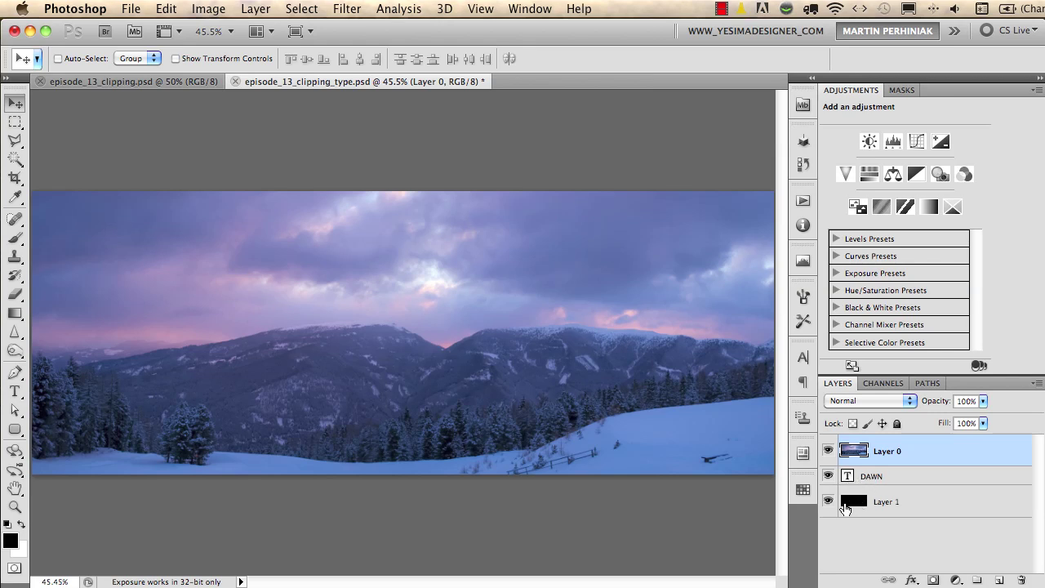
{"action": "left_click", "coordinate": [893, 467], "text": "alt"}
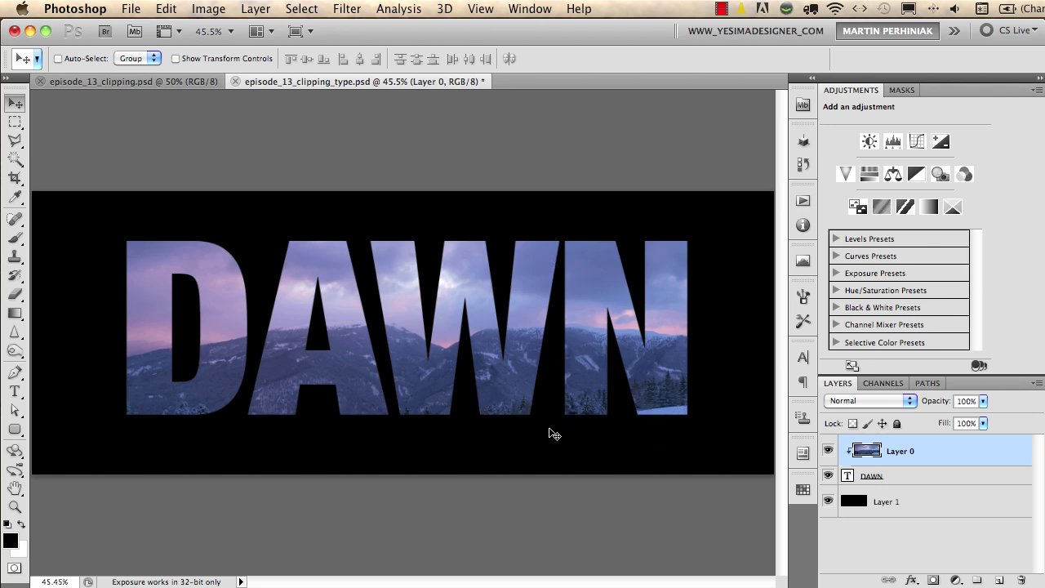
Reposition the DAWN text over the clipped landscape, viewing the whole canvas with the panels hidden.
{"action": "left_click", "coordinate": [900, 478]}
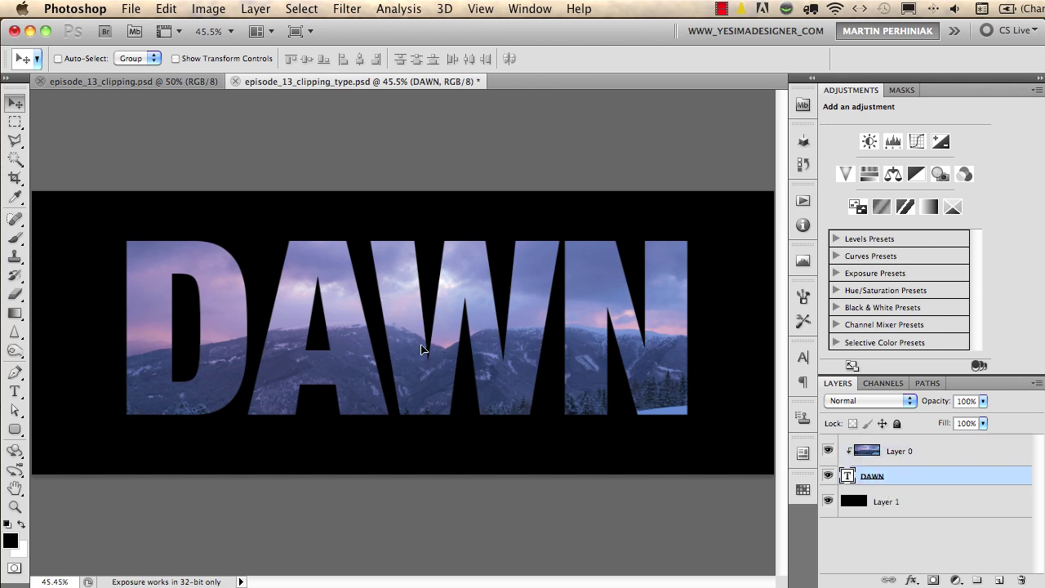
{"action": "left_click_drag", "start_coordinate": [440, 344], "coordinate": [442, 386]}
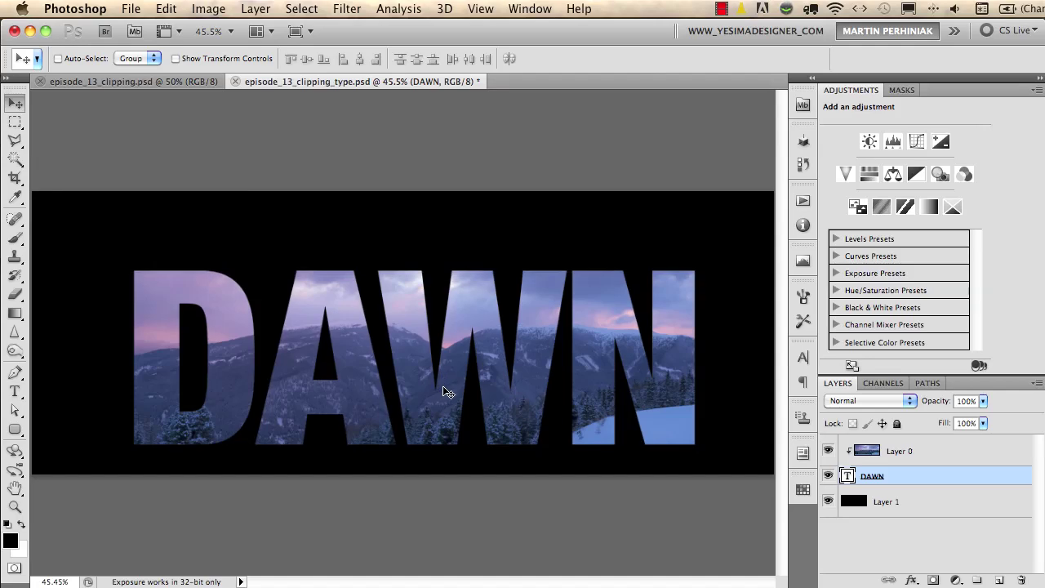
{"action": "key", "text": "Tab"}
{"action": "key", "text": "super+0"}
{"action": "left_click_drag", "start_coordinate": [560, 408], "coordinate": [568, 384]}
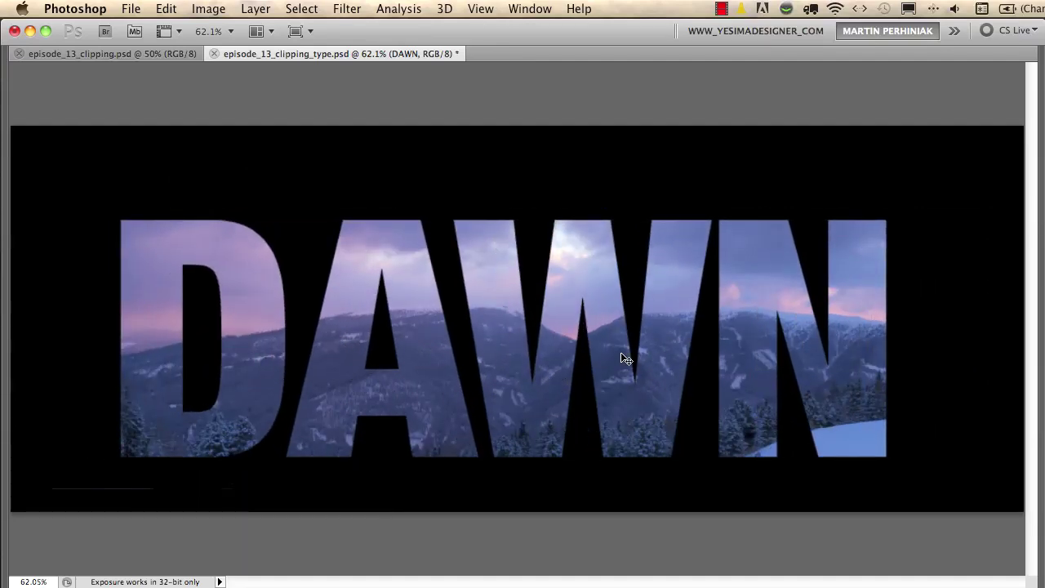
Replace the DAWN text with "alps", move the word higher over the sky, and show the panels again.
{"action": "left_click_drag", "start_coordinate": [877, 331], "coordinate": [266, 336]}
{"action": "left_click_drag", "start_coordinate": [197, 334], "coordinate": [166, 329]}
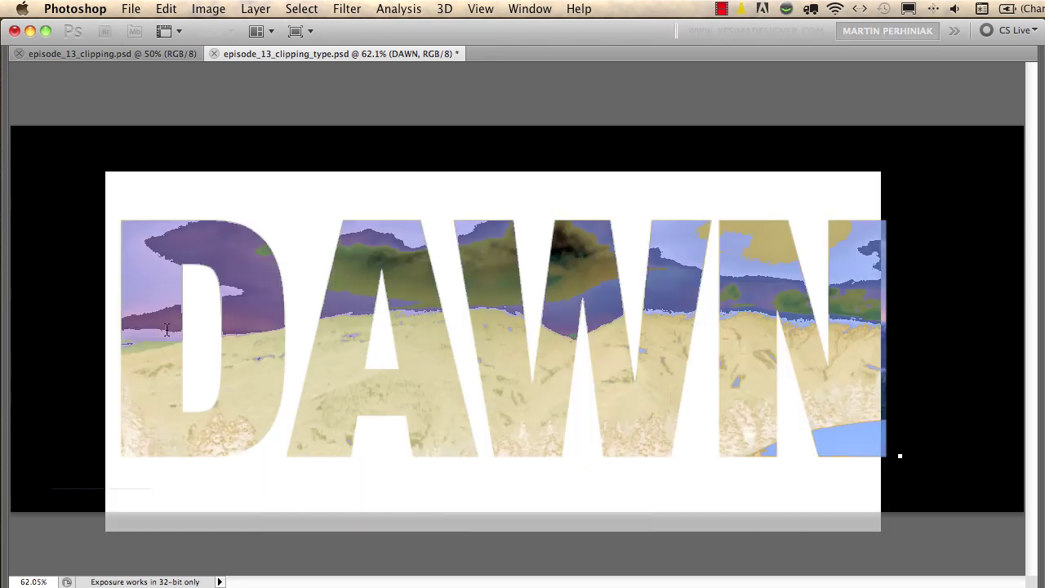
{"action": "type", "text": "al"}
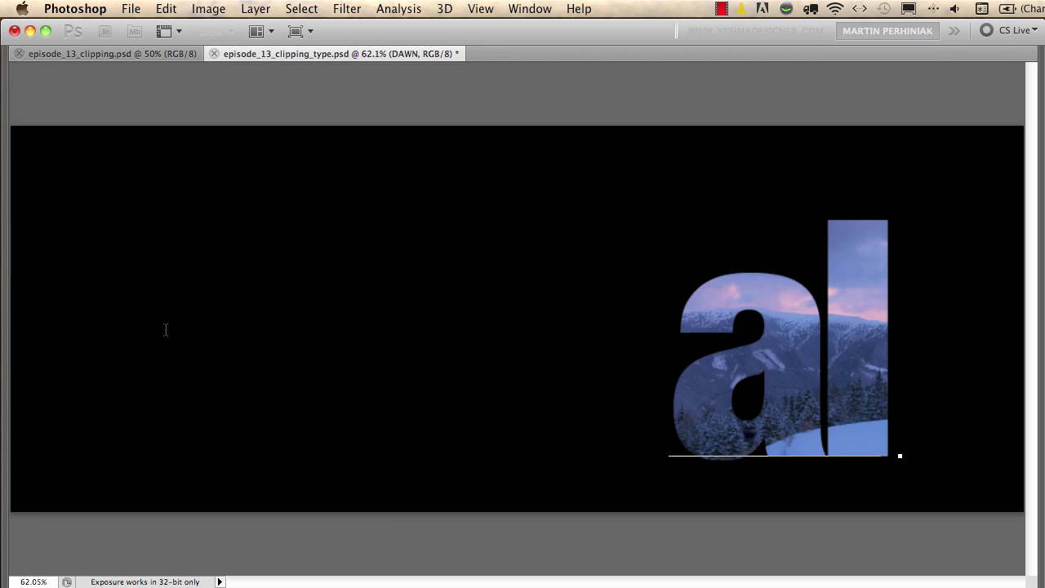
{"action": "type", "text": "ps"}
{"action": "key", "text": "super"}
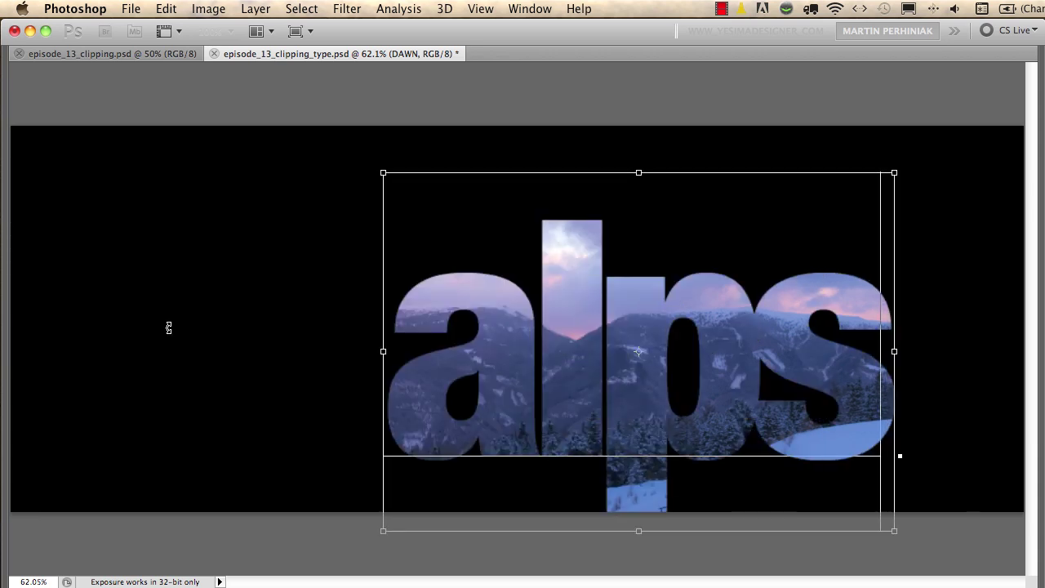
{"action": "key", "text": "super+Return"}
{"action": "left_click_drag", "start_coordinate": [674, 371], "coordinate": [727, 354]}
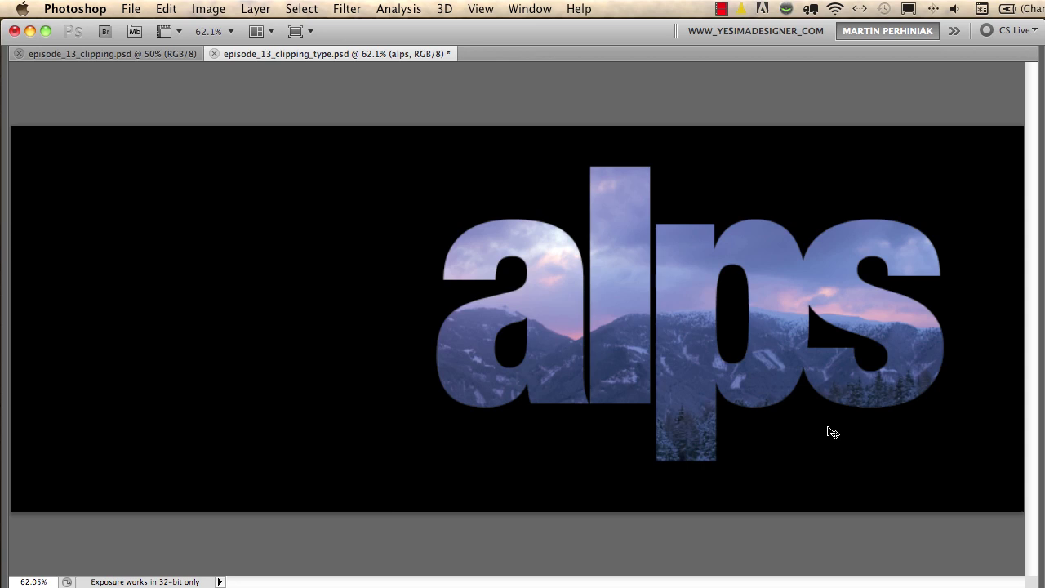
{"action": "key", "text": "Tab"}
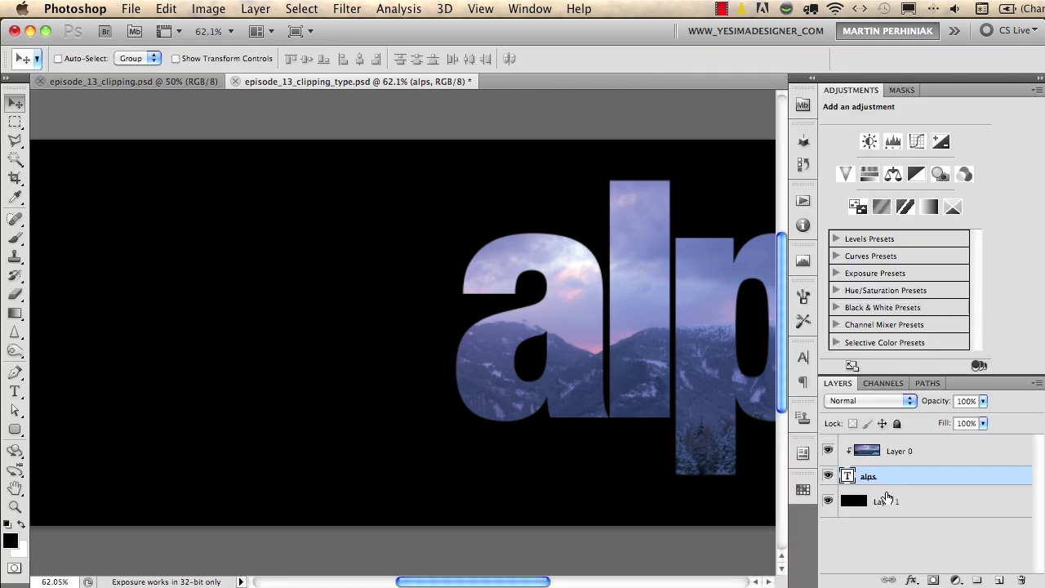
{"action": "scroll", "coordinate": [672, 196], "scroll_direction": "right", "scroll_amount": 5}
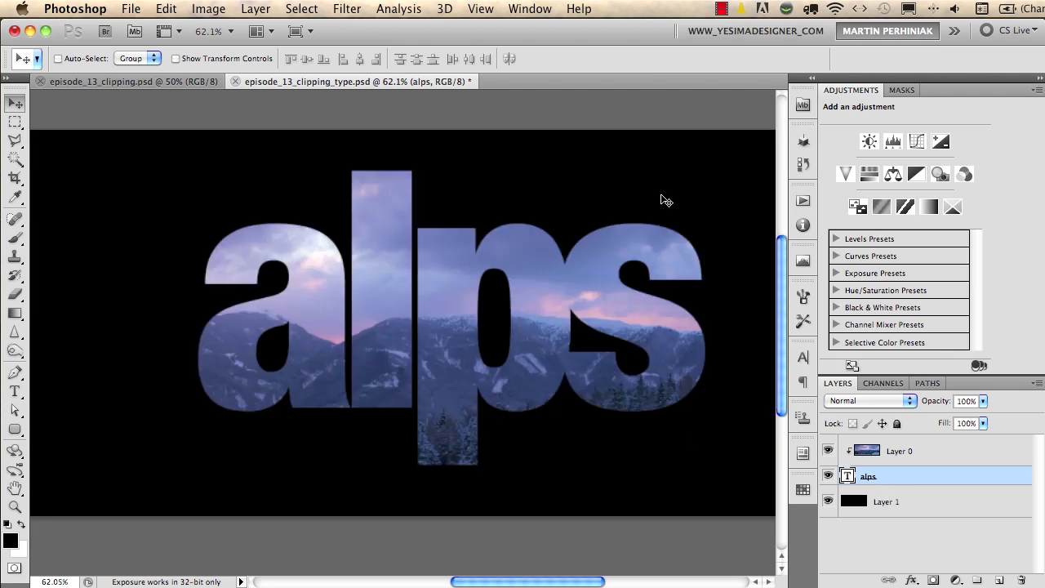
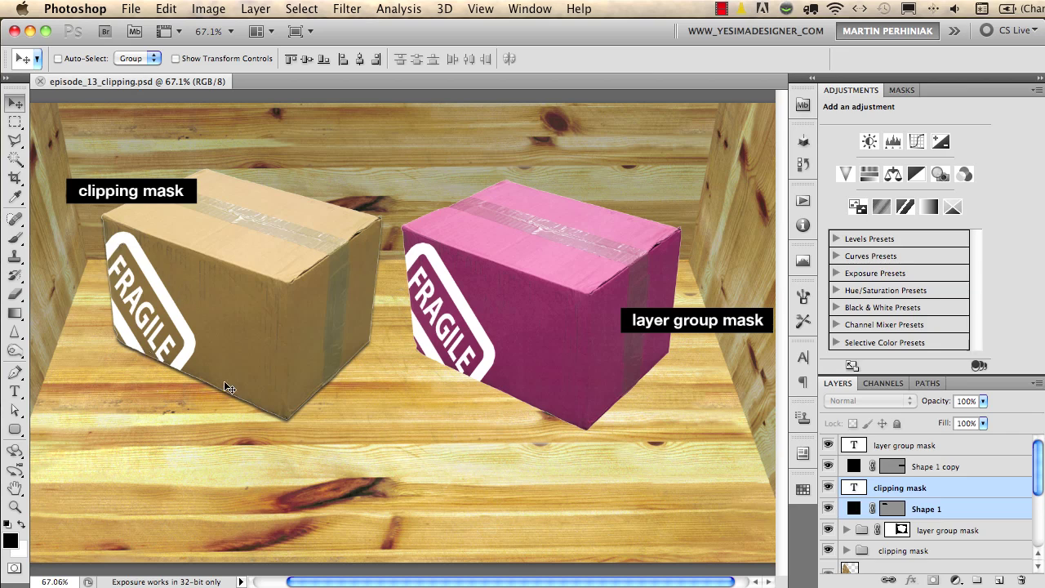
In the clipping mask group, release Fragile and Shape 1 from the box layer, and clip both to it again.
{"action": "double_click", "coordinate": [845, 90]}
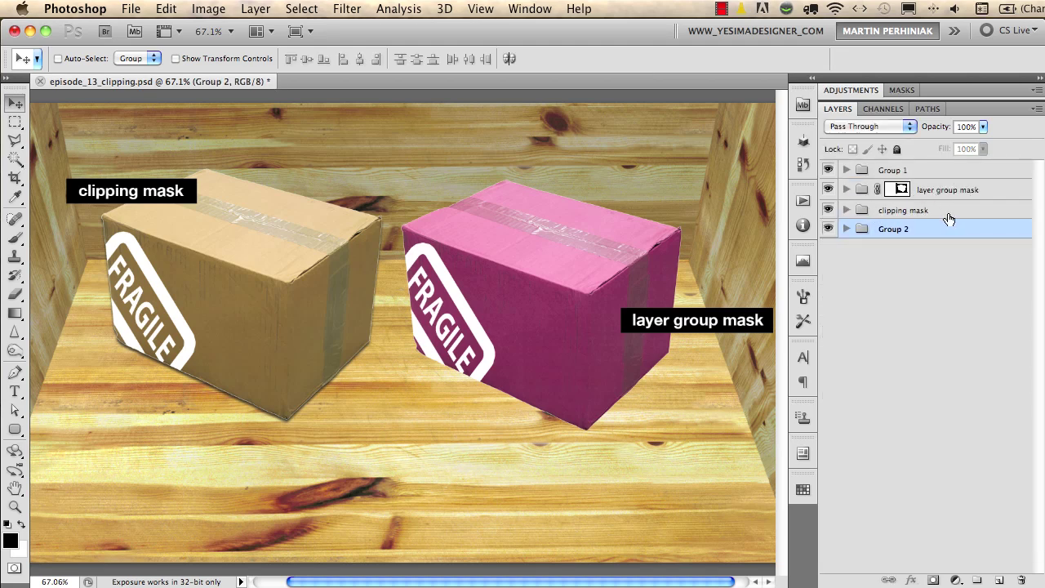
{"action": "left_click", "coordinate": [845, 210]}
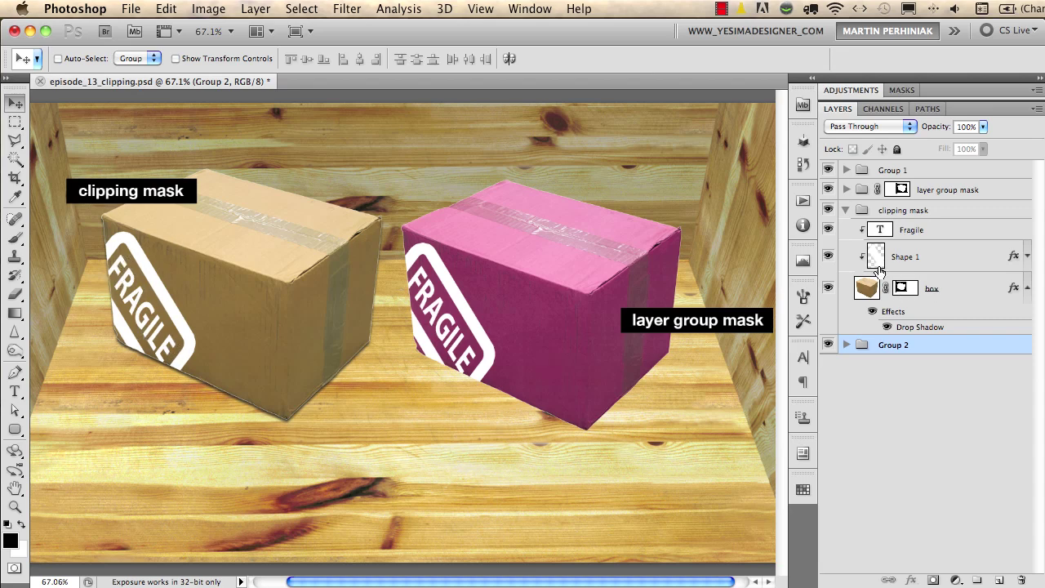
{"action": "left_click", "coordinate": [920, 272], "text": "alt"}
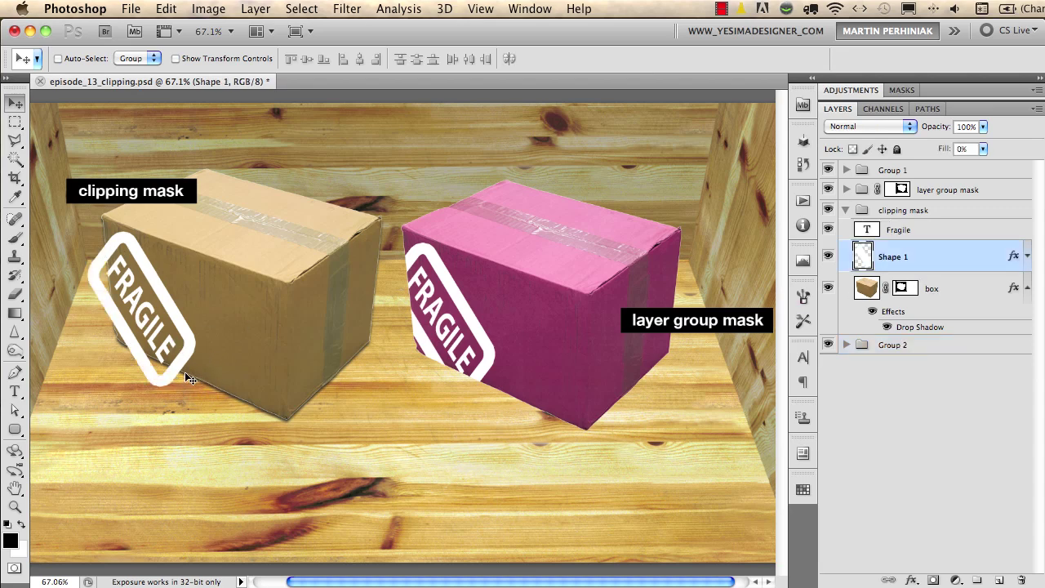
{"action": "left_click", "coordinate": [914, 271], "text": "alt"}
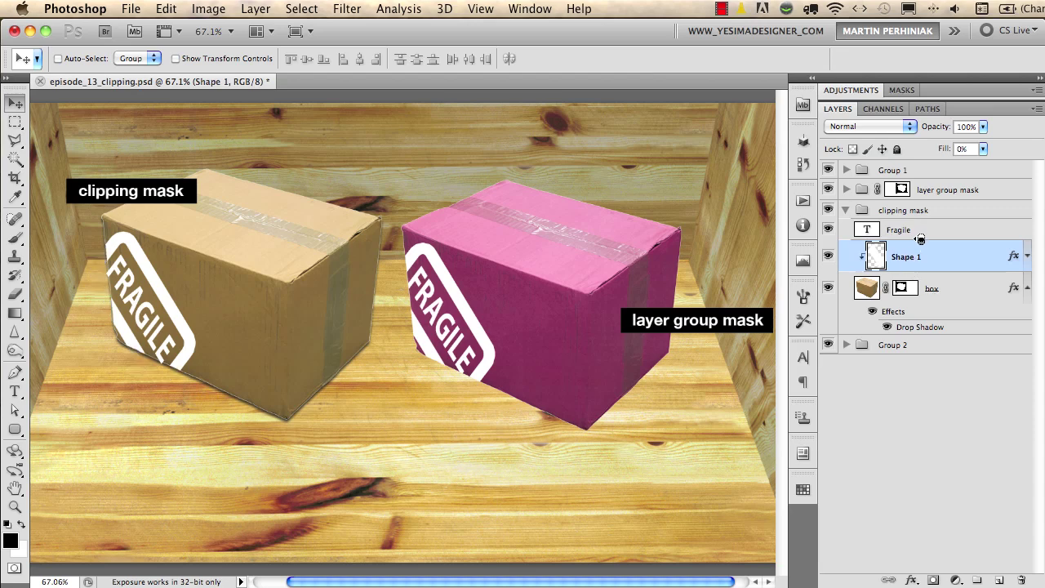
{"action": "left_click", "coordinate": [920, 239], "text": "alt"}
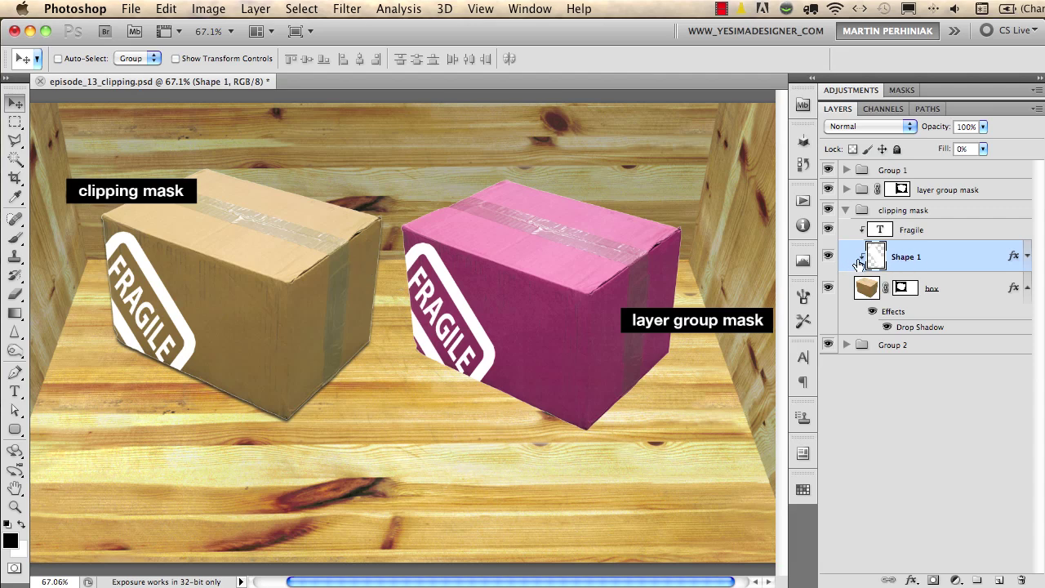
Select Fragile and Shape 1 together, shift the label on the brown box, and collapse the clipping mask group.
{"action": "left_click", "coordinate": [923, 235], "text": "shift"}
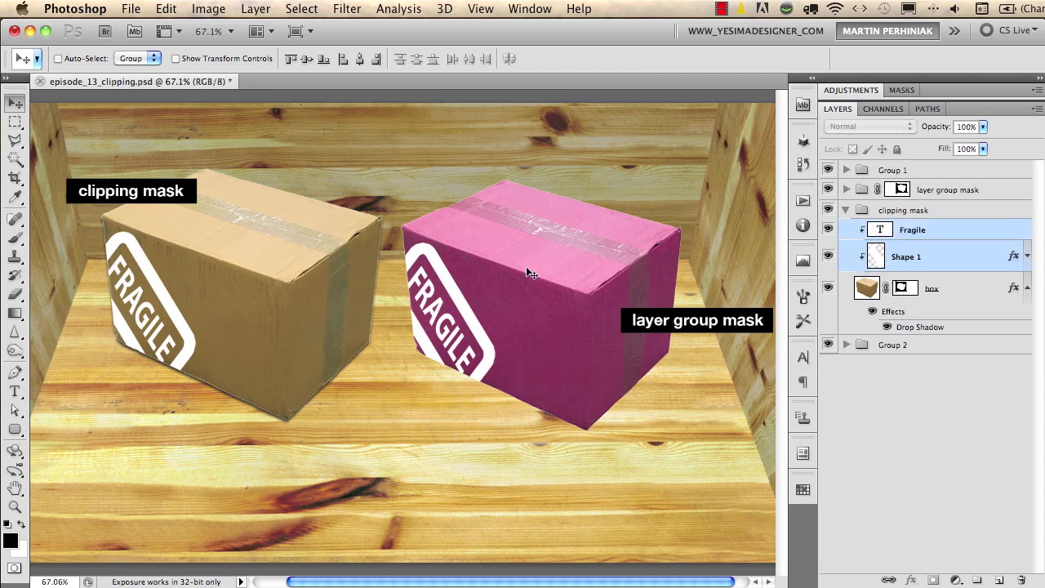
{"action": "mouse_move", "coordinate": [166, 298]}
{"action": "left_mouse_down"}
{"action": "mouse_move", "coordinate": [222, 310]}
{"action": "mouse_move", "coordinate": [302, 302]}
{"action": "mouse_move", "coordinate": [330, 359]}
{"action": "mouse_move", "coordinate": [266, 398]}
{"action": "mouse_move", "coordinate": [163, 343]}
{"action": "mouse_move", "coordinate": [134, 302]}
{"action": "mouse_move", "coordinate": [307, 217]}
{"action": "mouse_move", "coordinate": [335, 278]}
{"action": "mouse_move", "coordinate": [269, 325]}
{"action": "mouse_move", "coordinate": [204, 302]}
{"action": "mouse_move", "coordinate": [162, 328]}
{"action": "mouse_move", "coordinate": [160, 309]}
{"action": "left_mouse_up"}
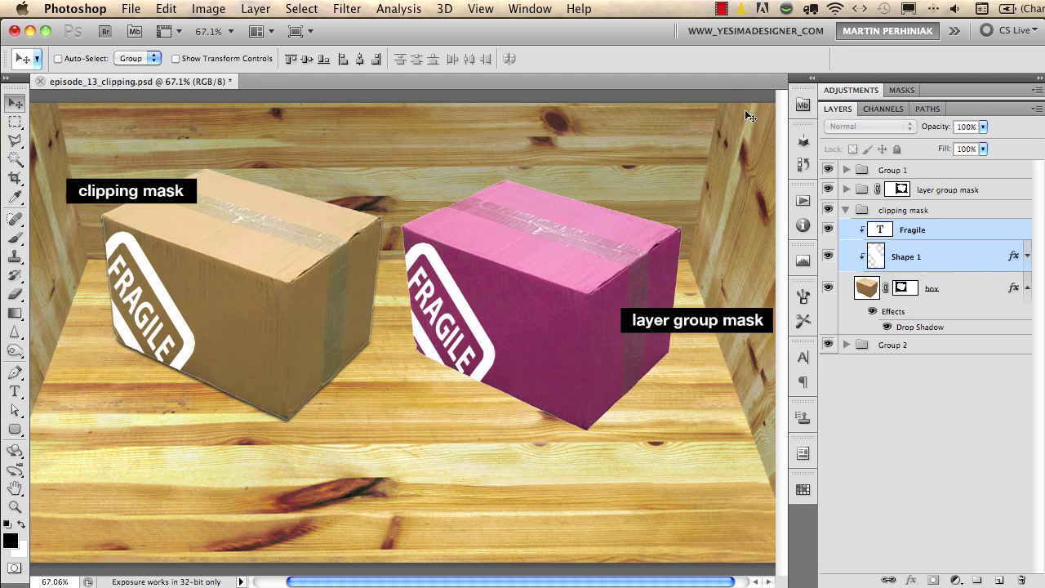
{"action": "left_click", "coordinate": [846, 209]}
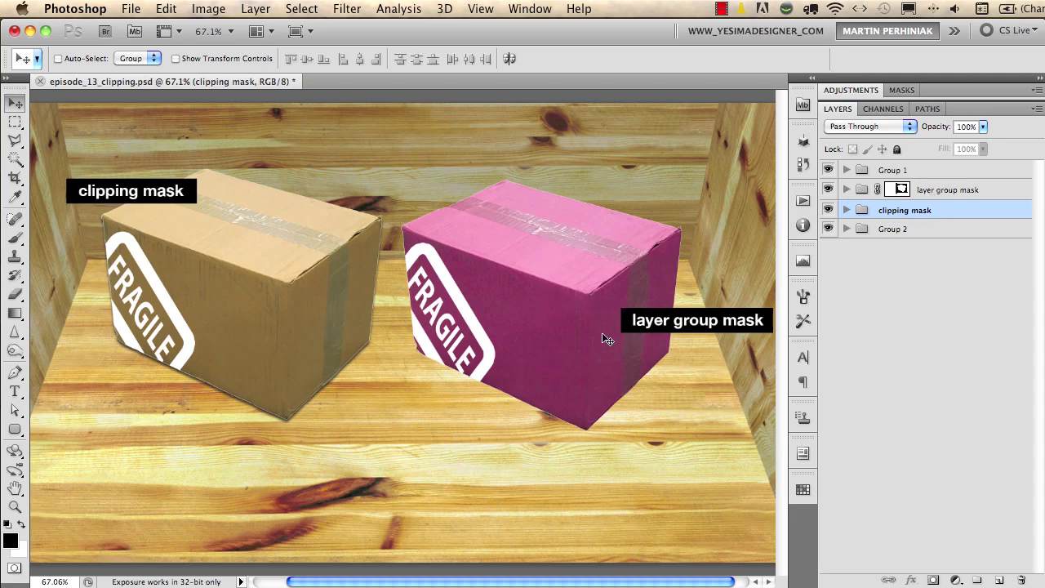
Move the layer group mask onto the pink box layer, onto Shape 1 copy, and back to the group.
{"action": "left_click", "coordinate": [846, 189]}
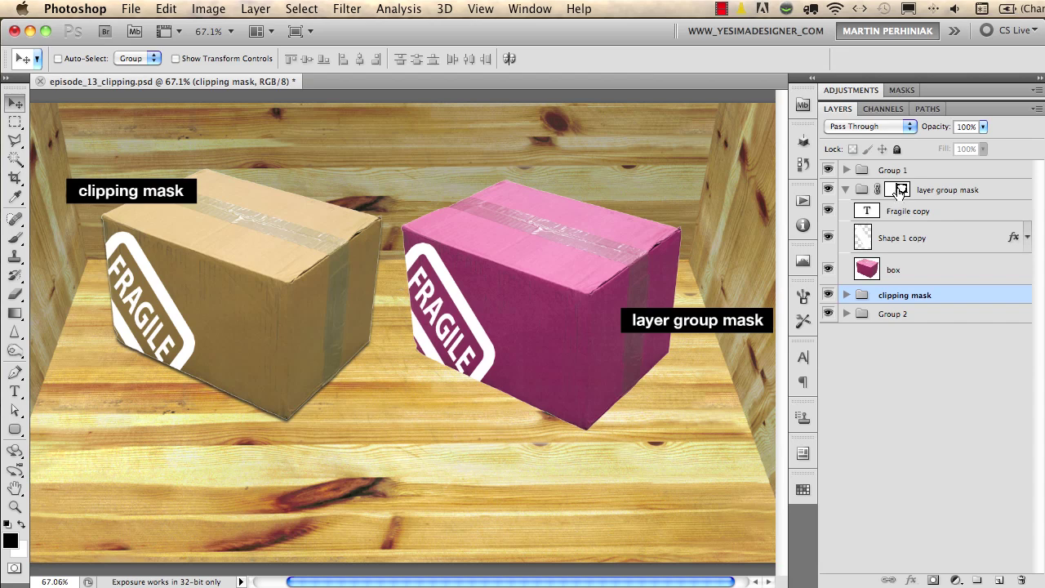
{"action": "left_click_drag", "start_coordinate": [900, 191], "coordinate": [904, 268]}
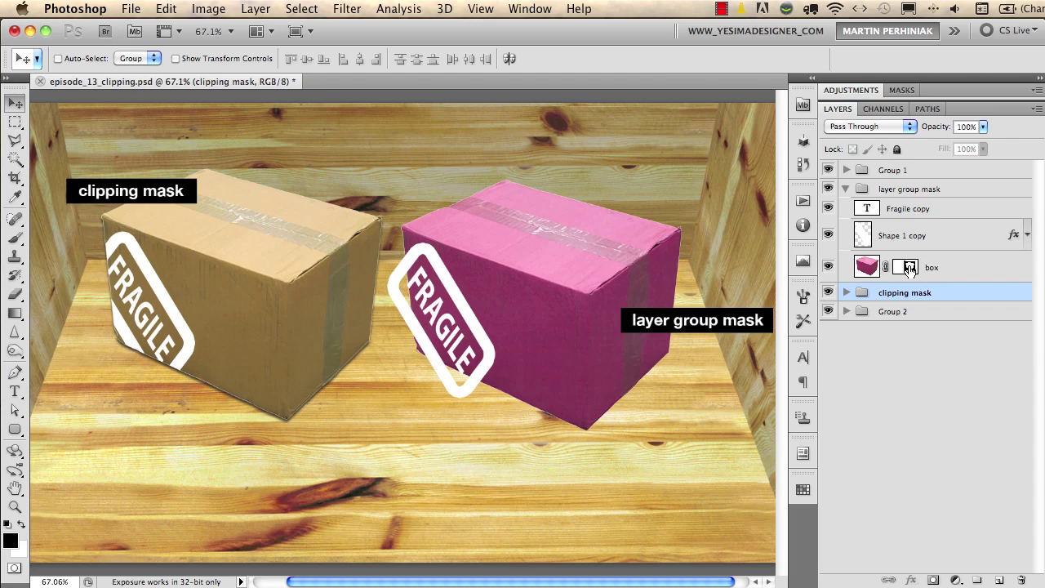
{"action": "left_click_drag", "start_coordinate": [909, 268], "coordinate": [898, 242]}
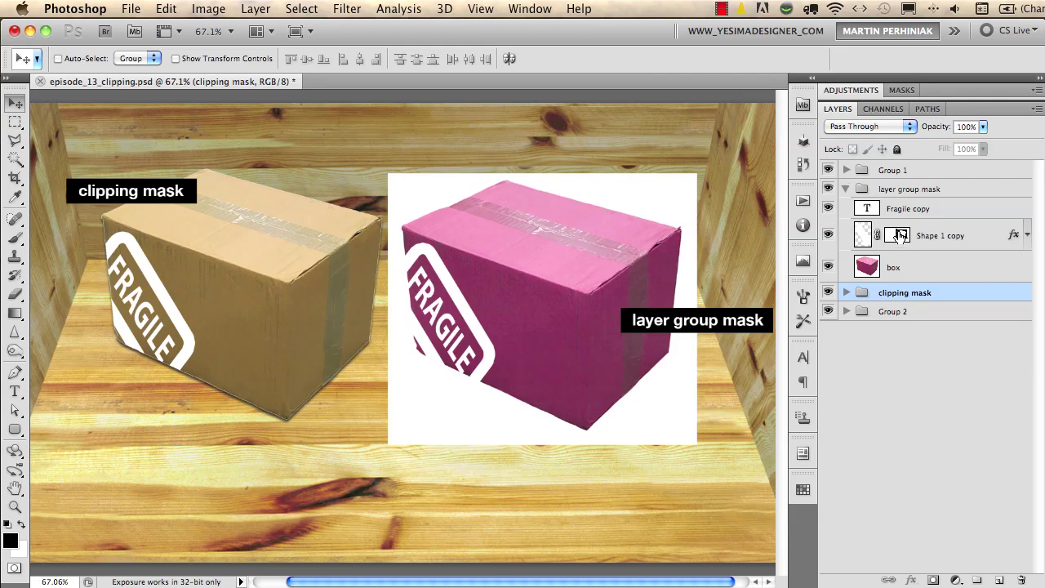
{"action": "left_click_drag", "start_coordinate": [900, 236], "coordinate": [898, 190]}
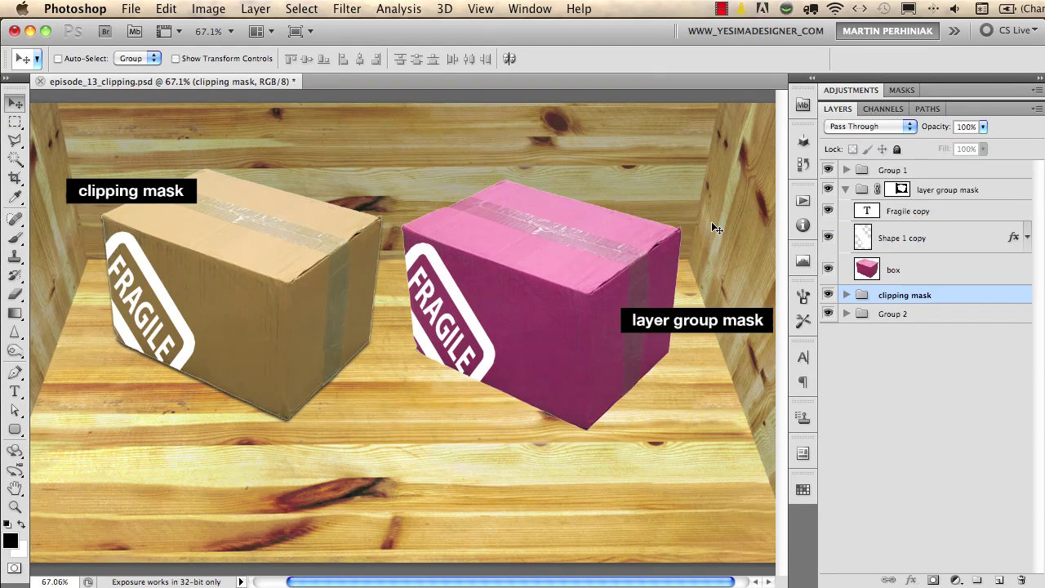